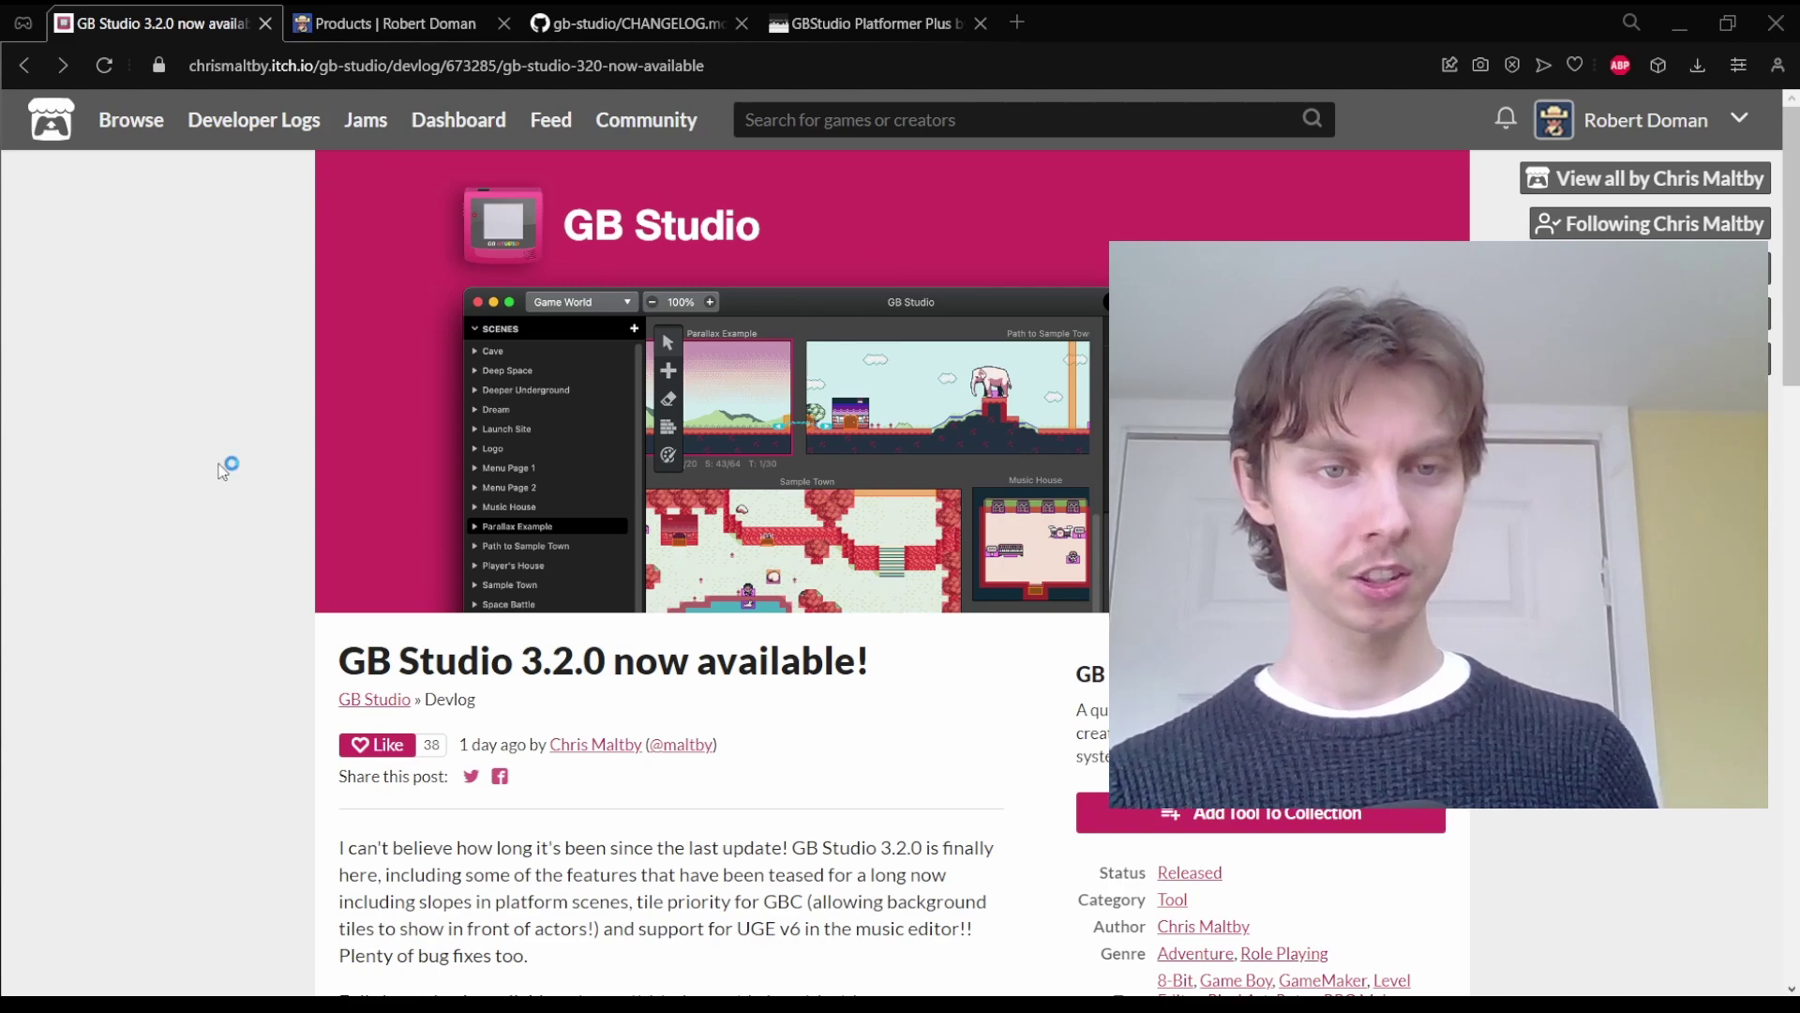
Step: Read through the GB Studio 3.2.0 devlog post and its changelog links, then go to the next tab
scroll(229, 466, "down", 4)
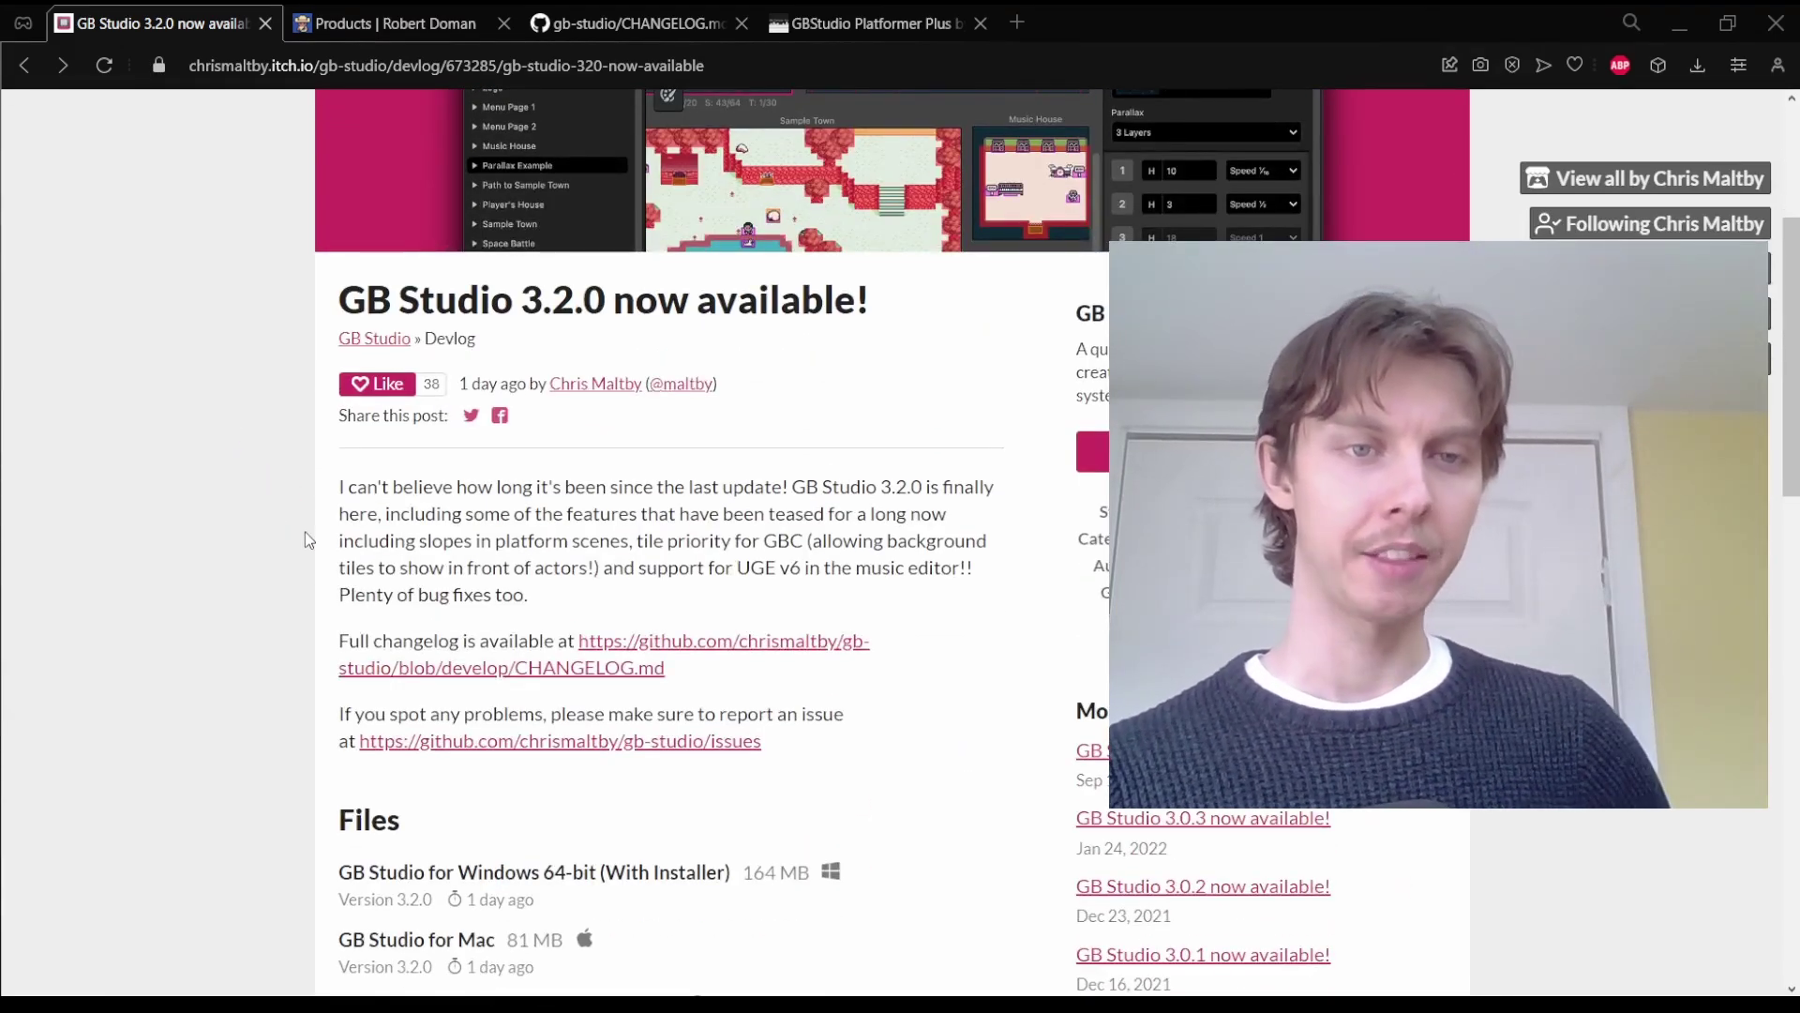
scroll(291, 544, "up", 1)
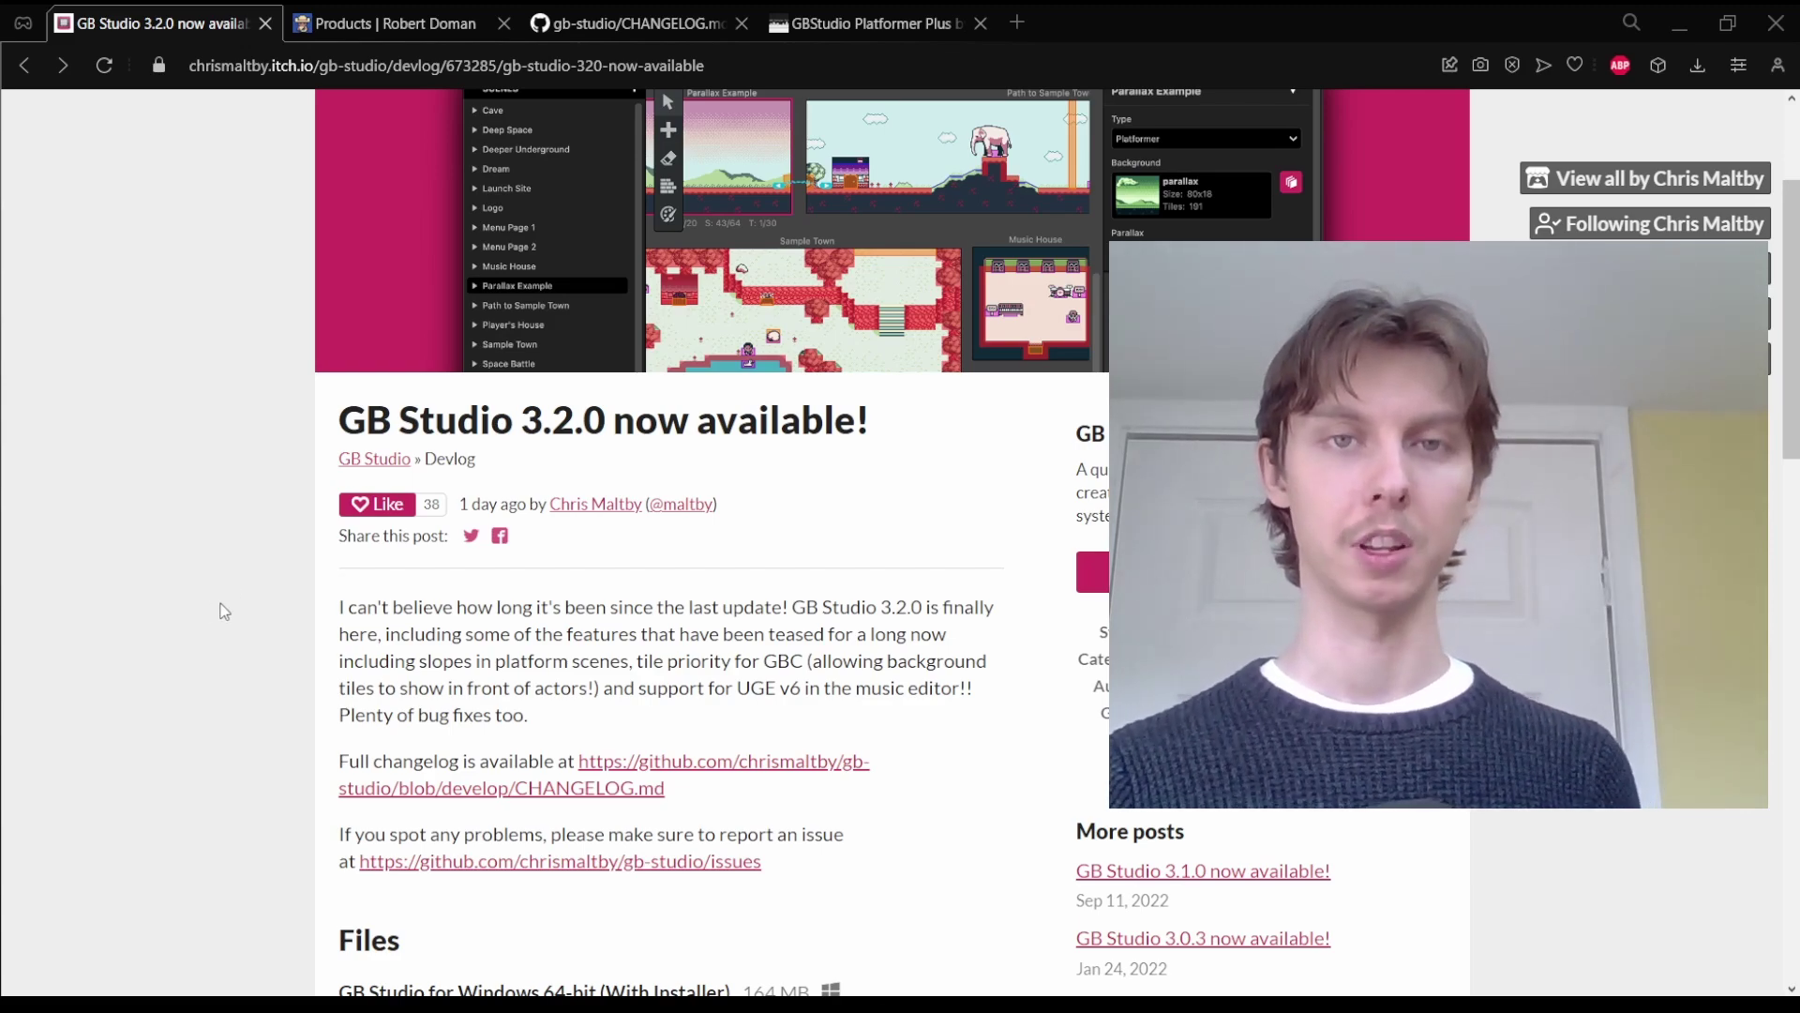
scroll(221, 608, "up", 3)
scroll(201, 481, "down", 5)
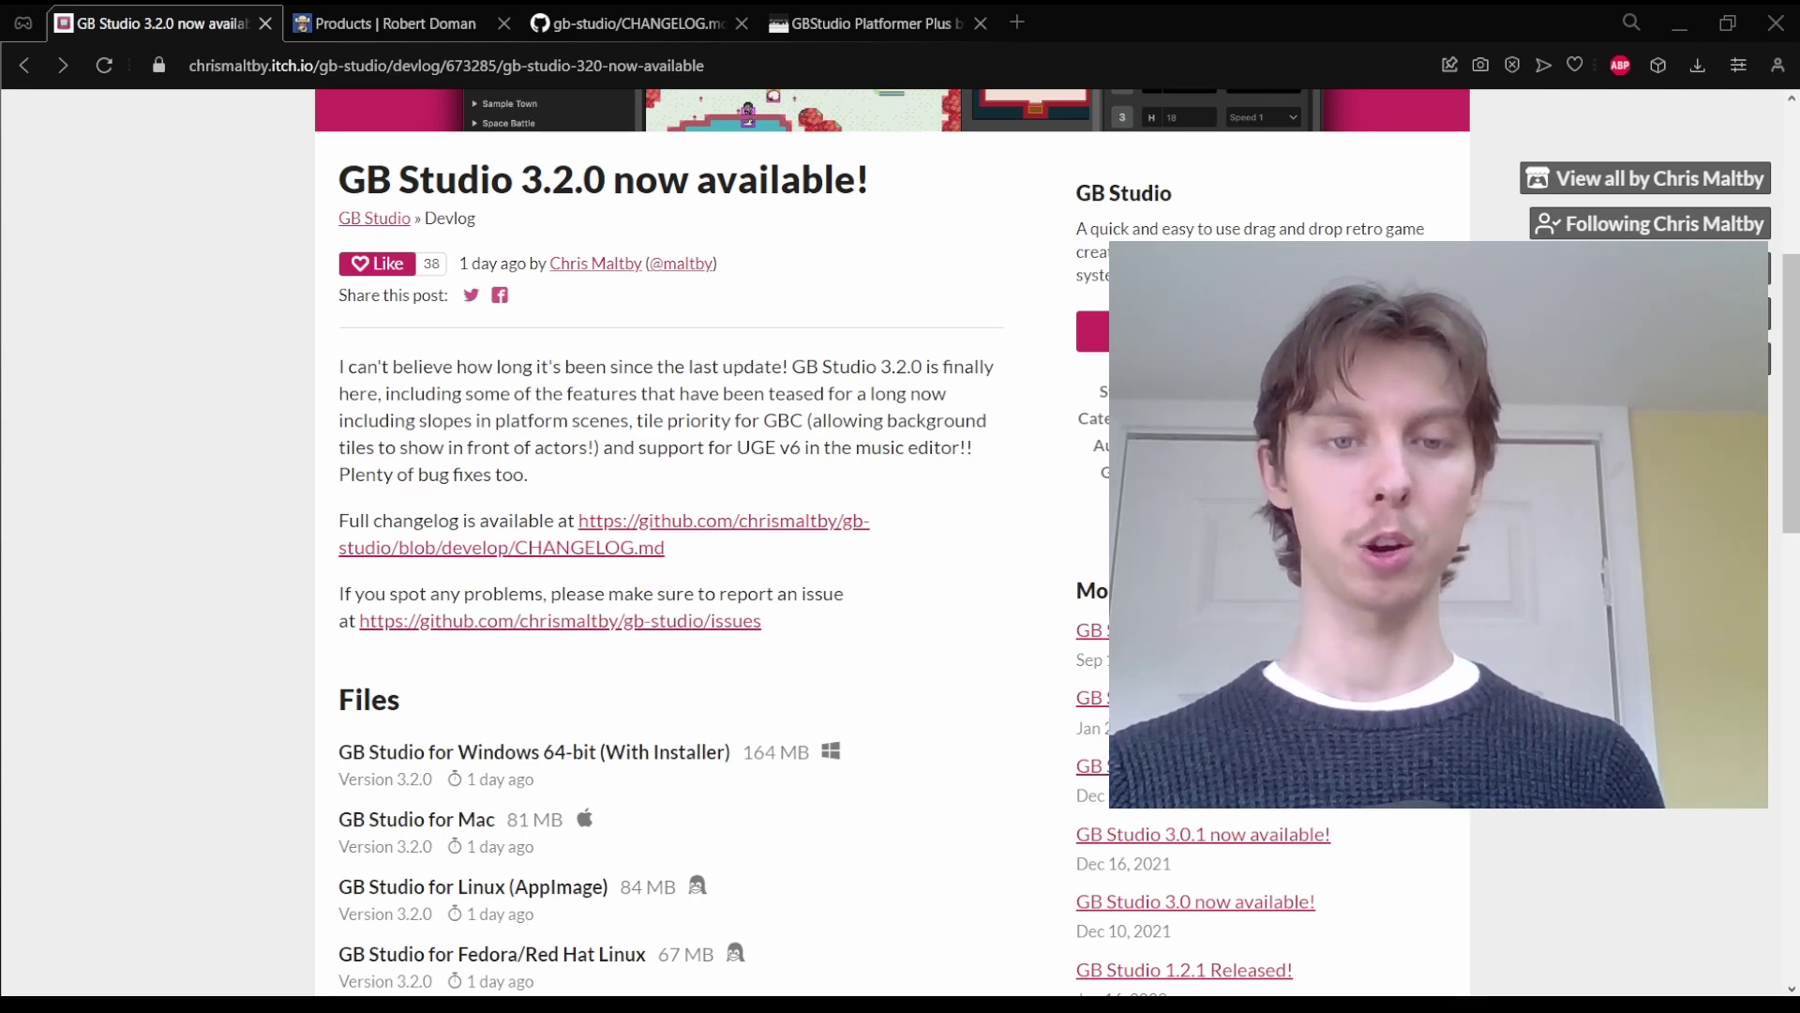
key("ctrl+Tab")
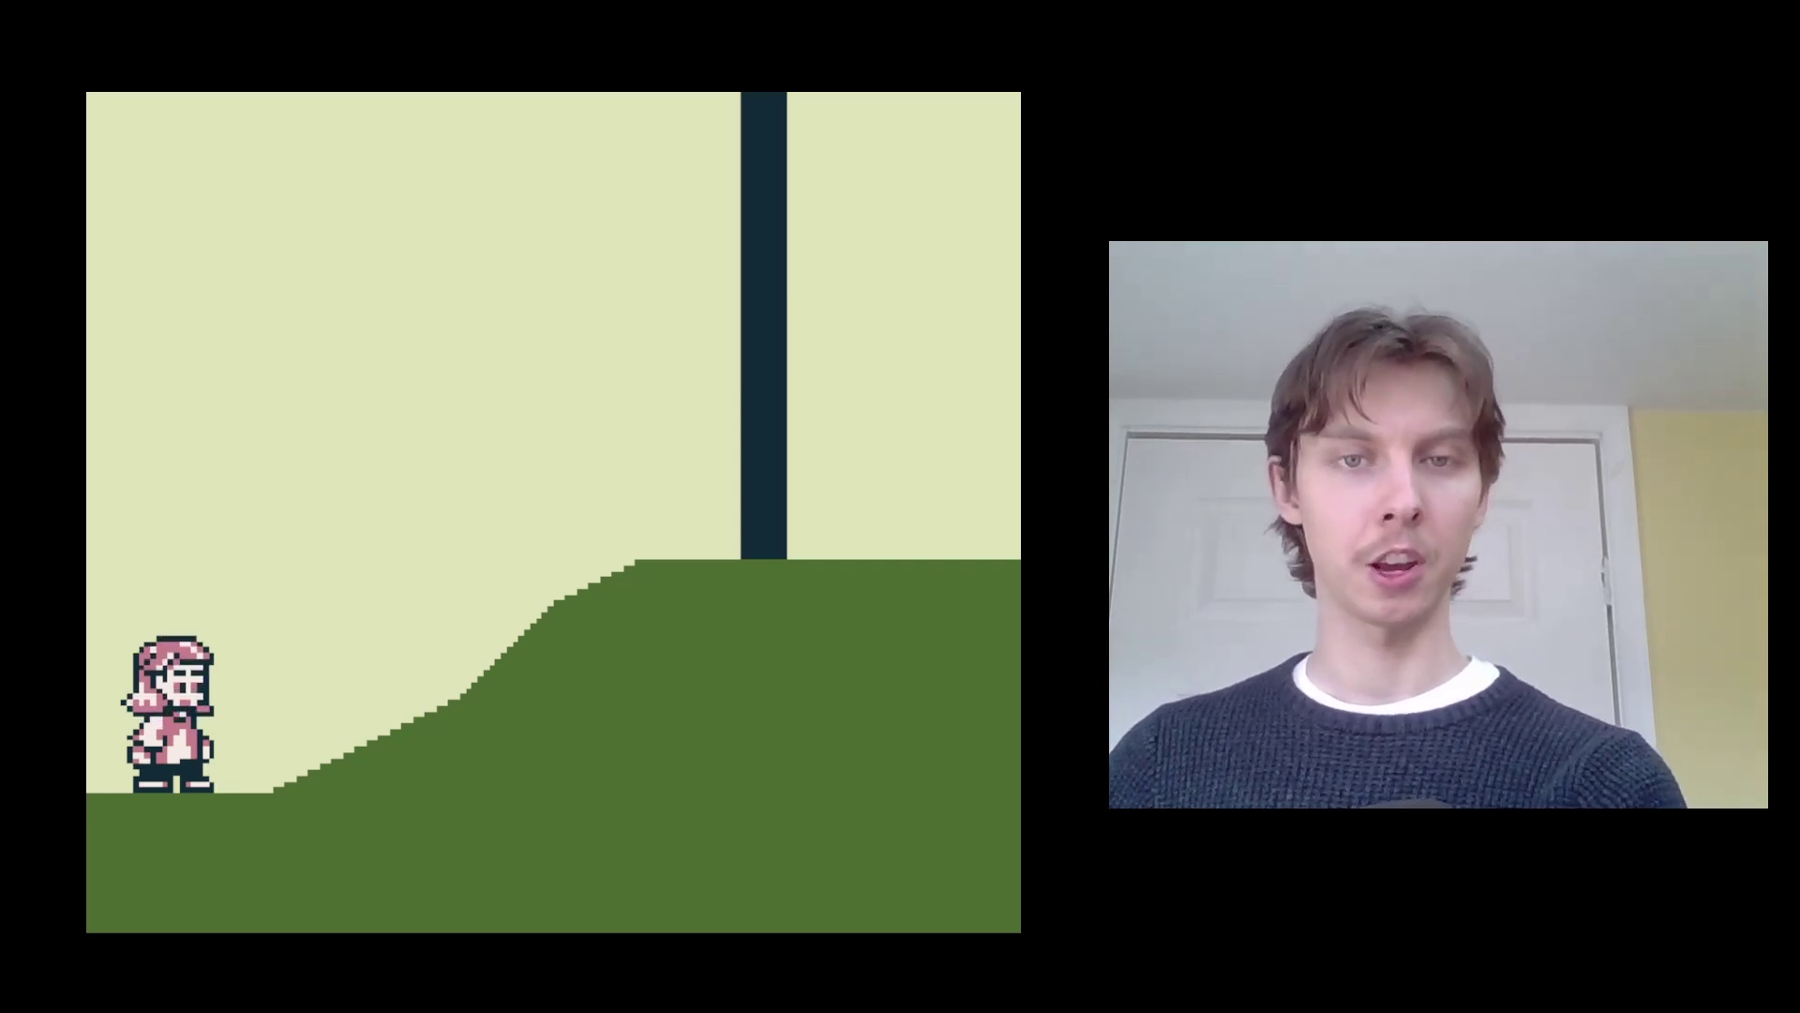
Step: Walk the character right from flat ground up onto the hill's slope
key("Right")
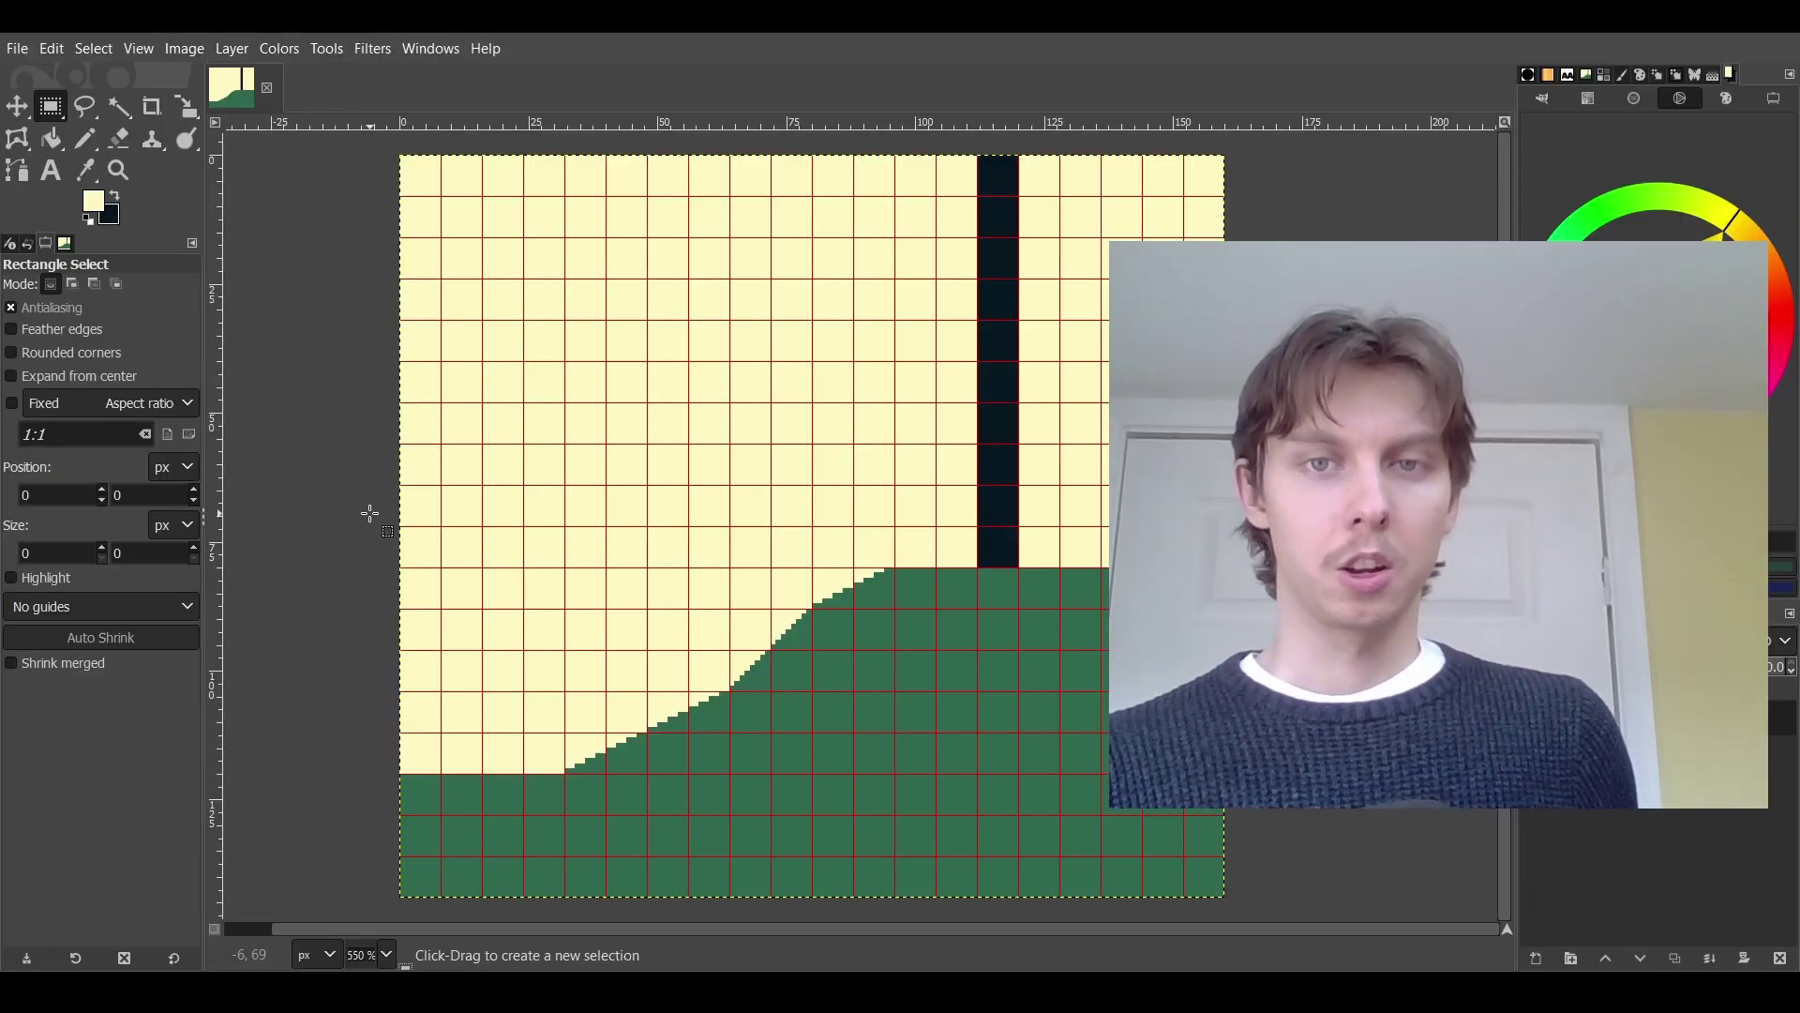
Step: Zoom in on the background image and box-select the stepped hill slope to read its size
left_click(370, 514)
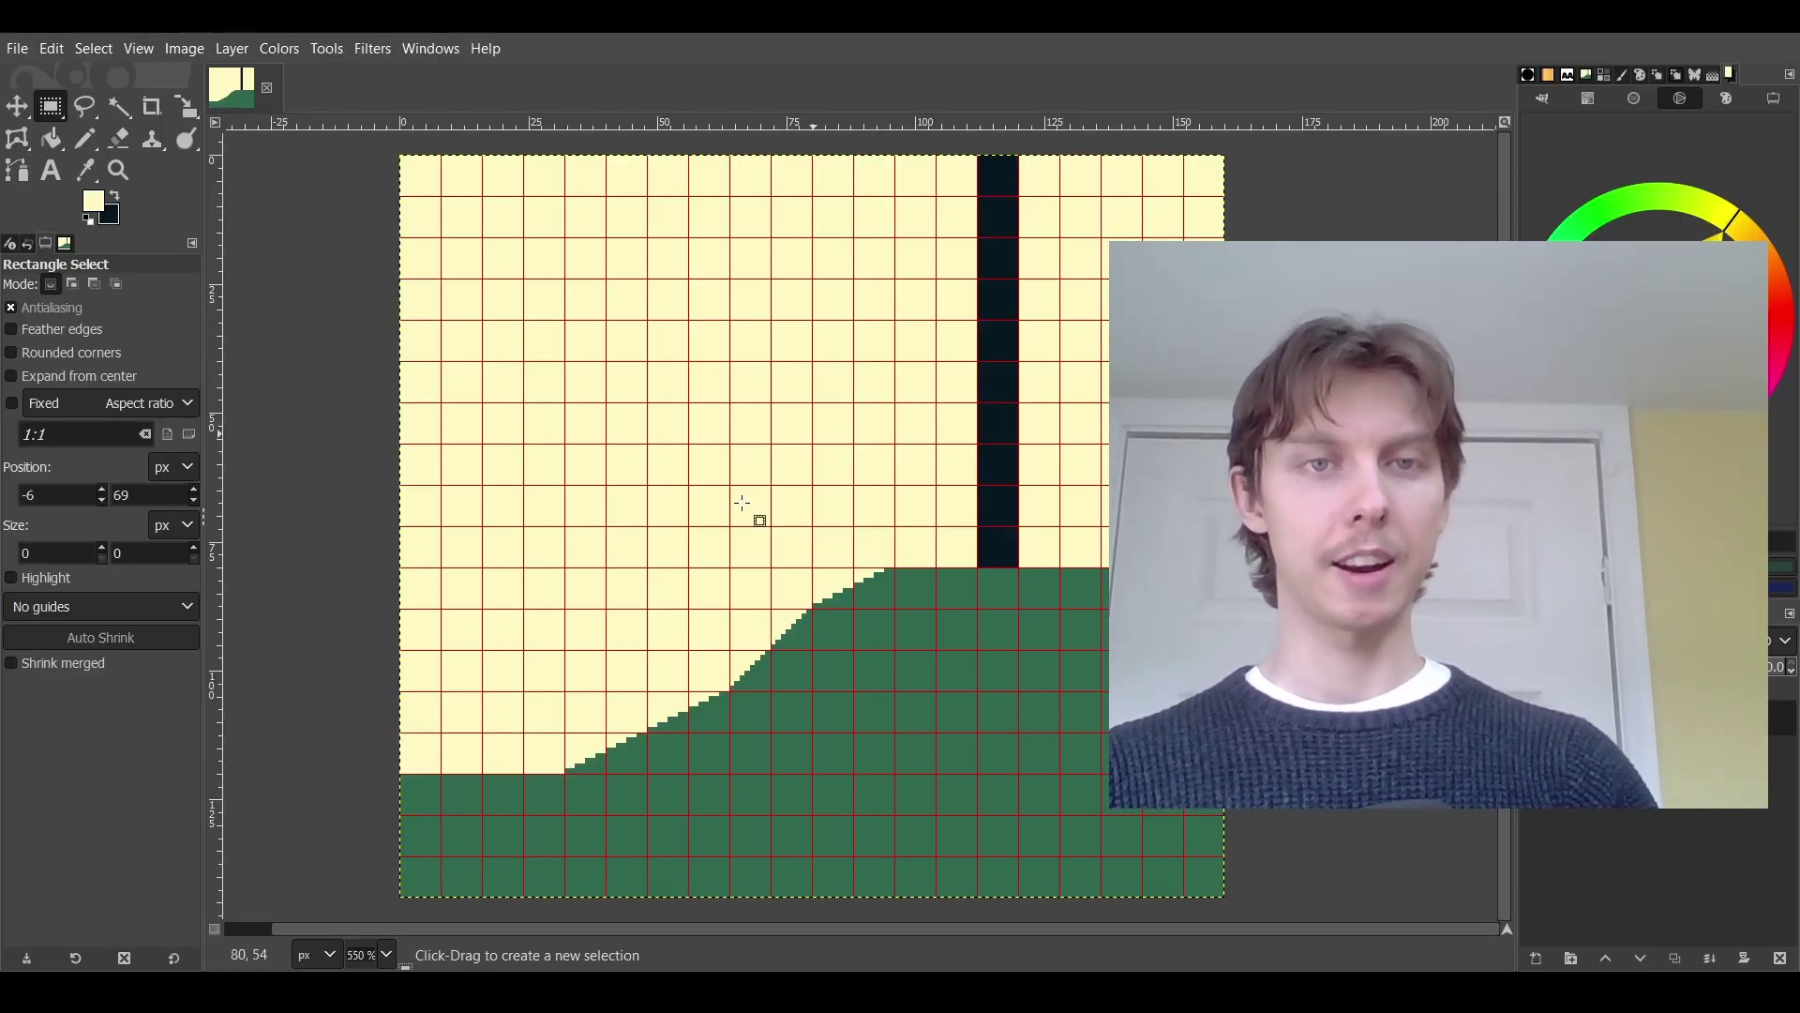
scroll(559, 751, "up", 4, "ctrl")
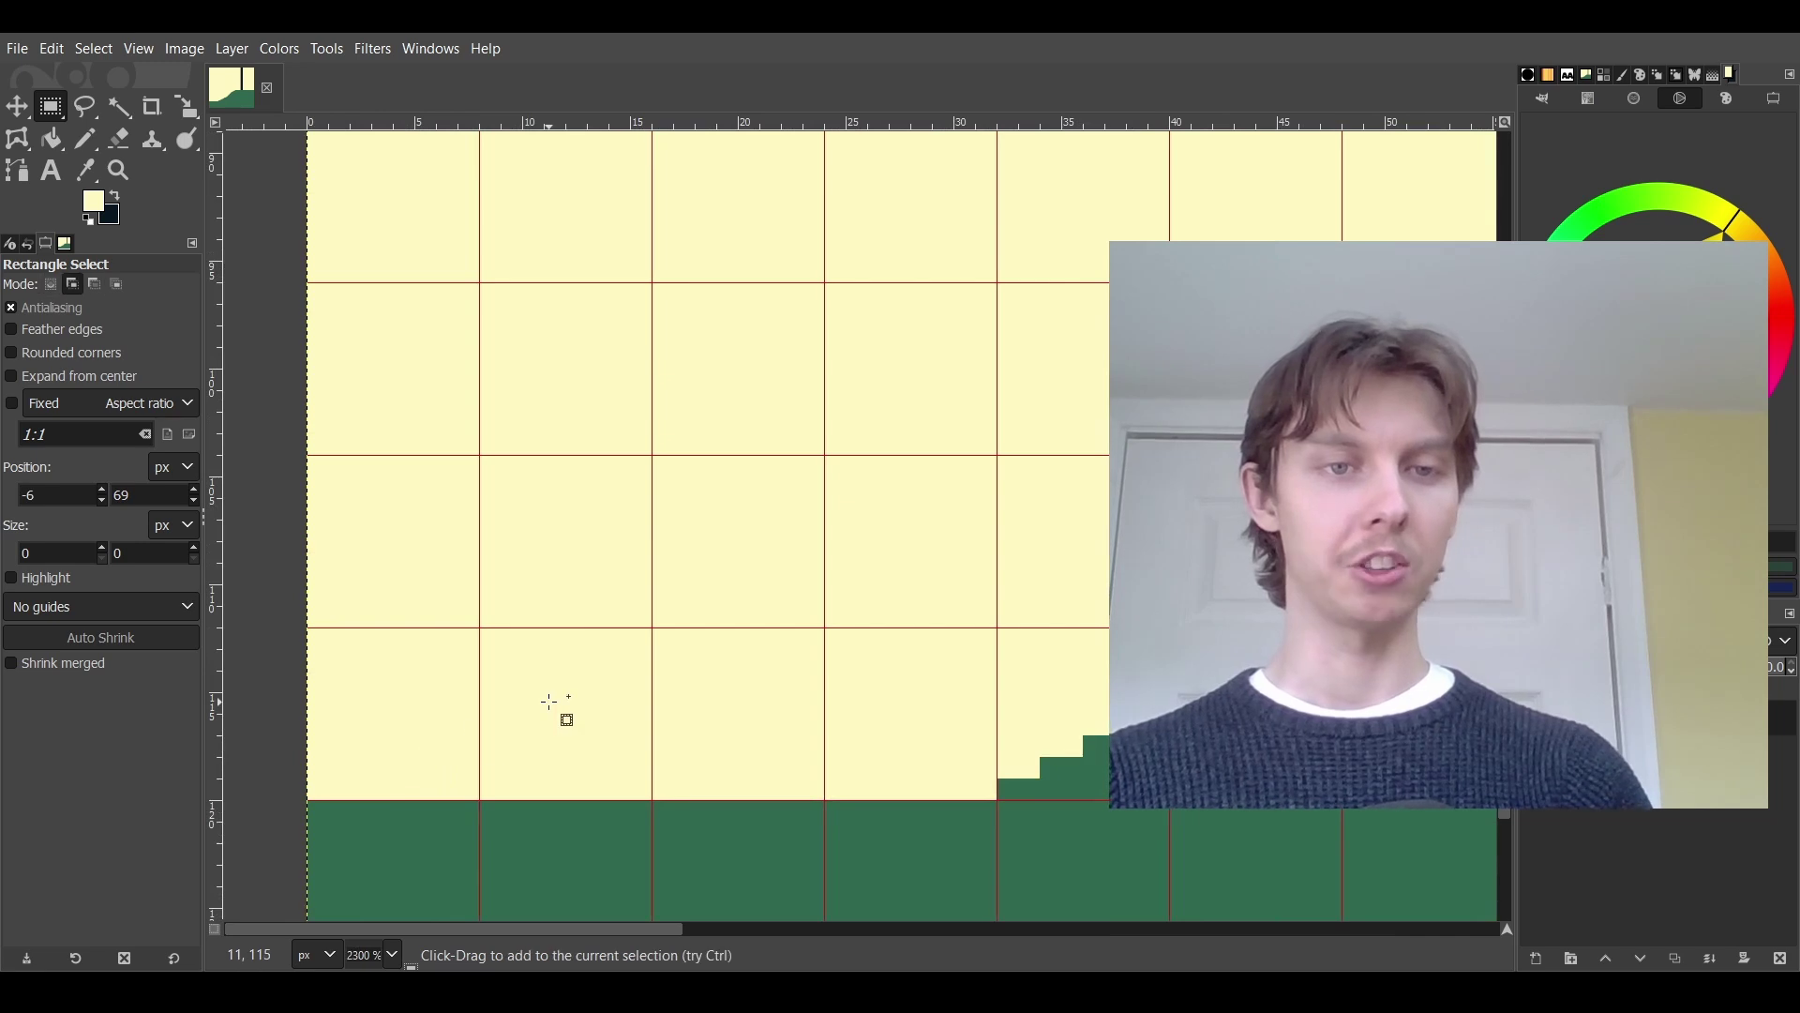
scroll(558, 712, "down", 3)
scroll(555, 699, "up", 2)
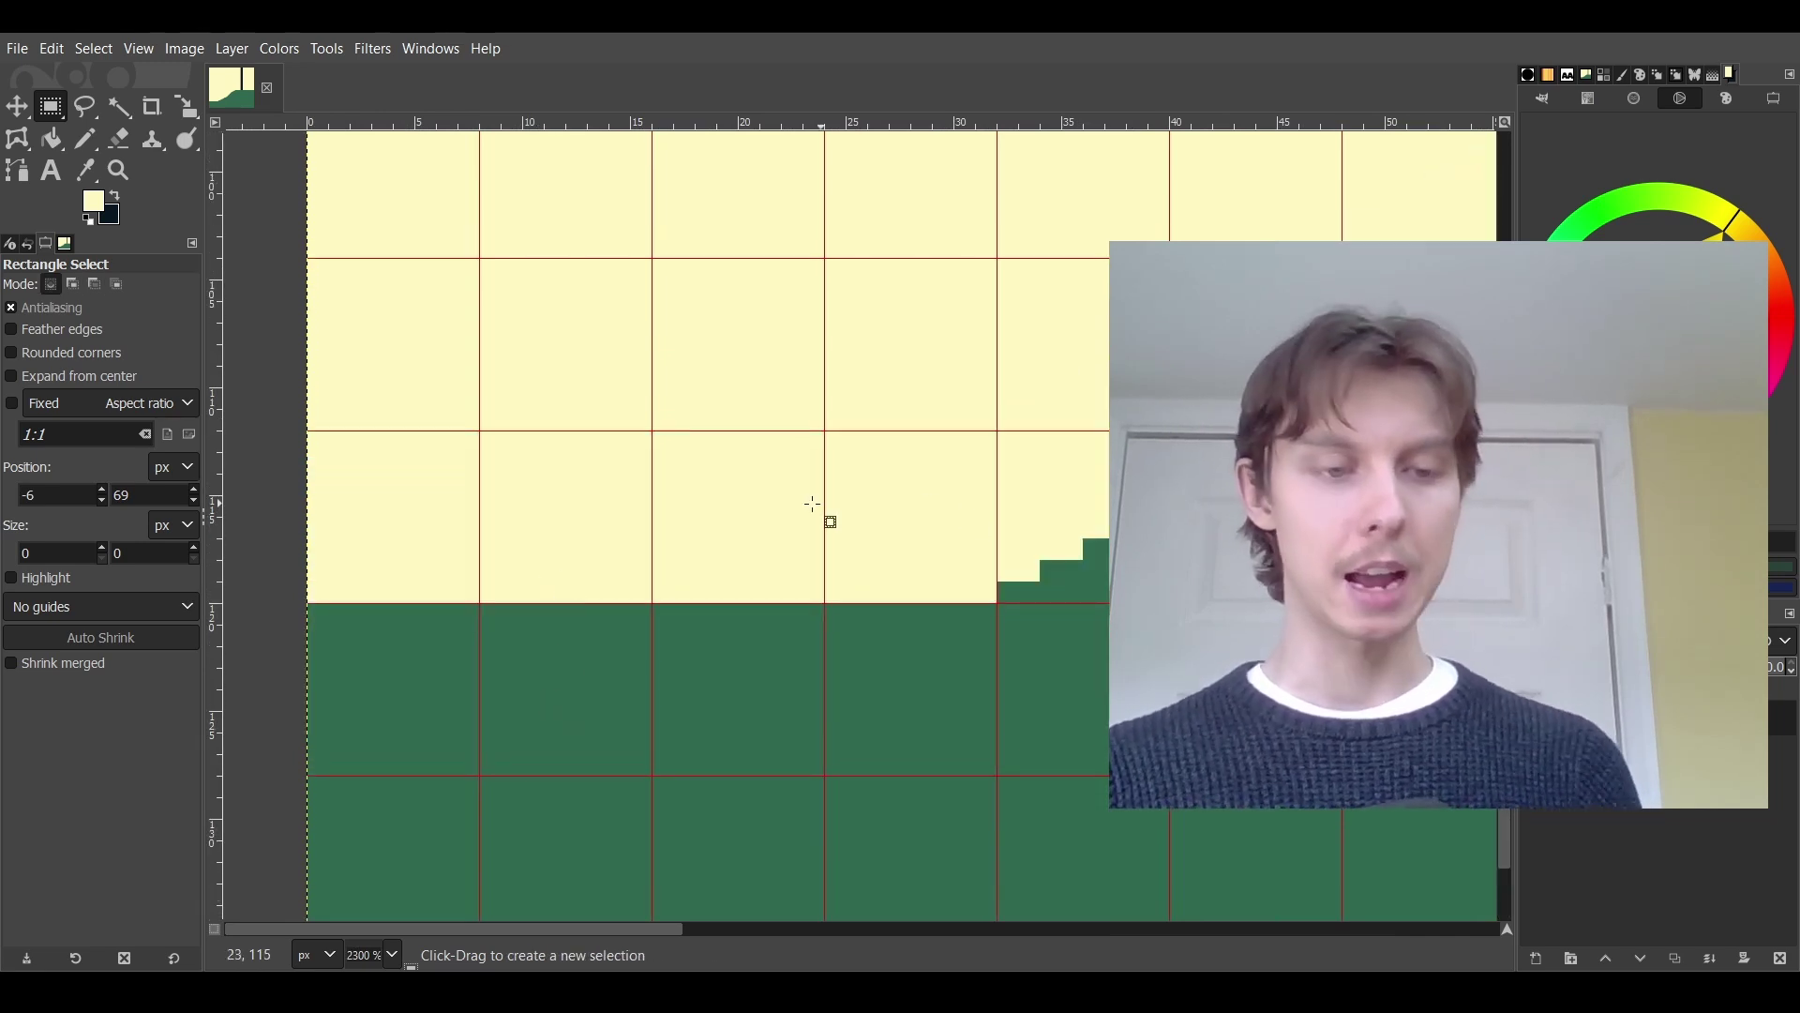
scroll(812, 504, "right", 3, "shift")
left_click_drag(682, 603, 1029, 430)
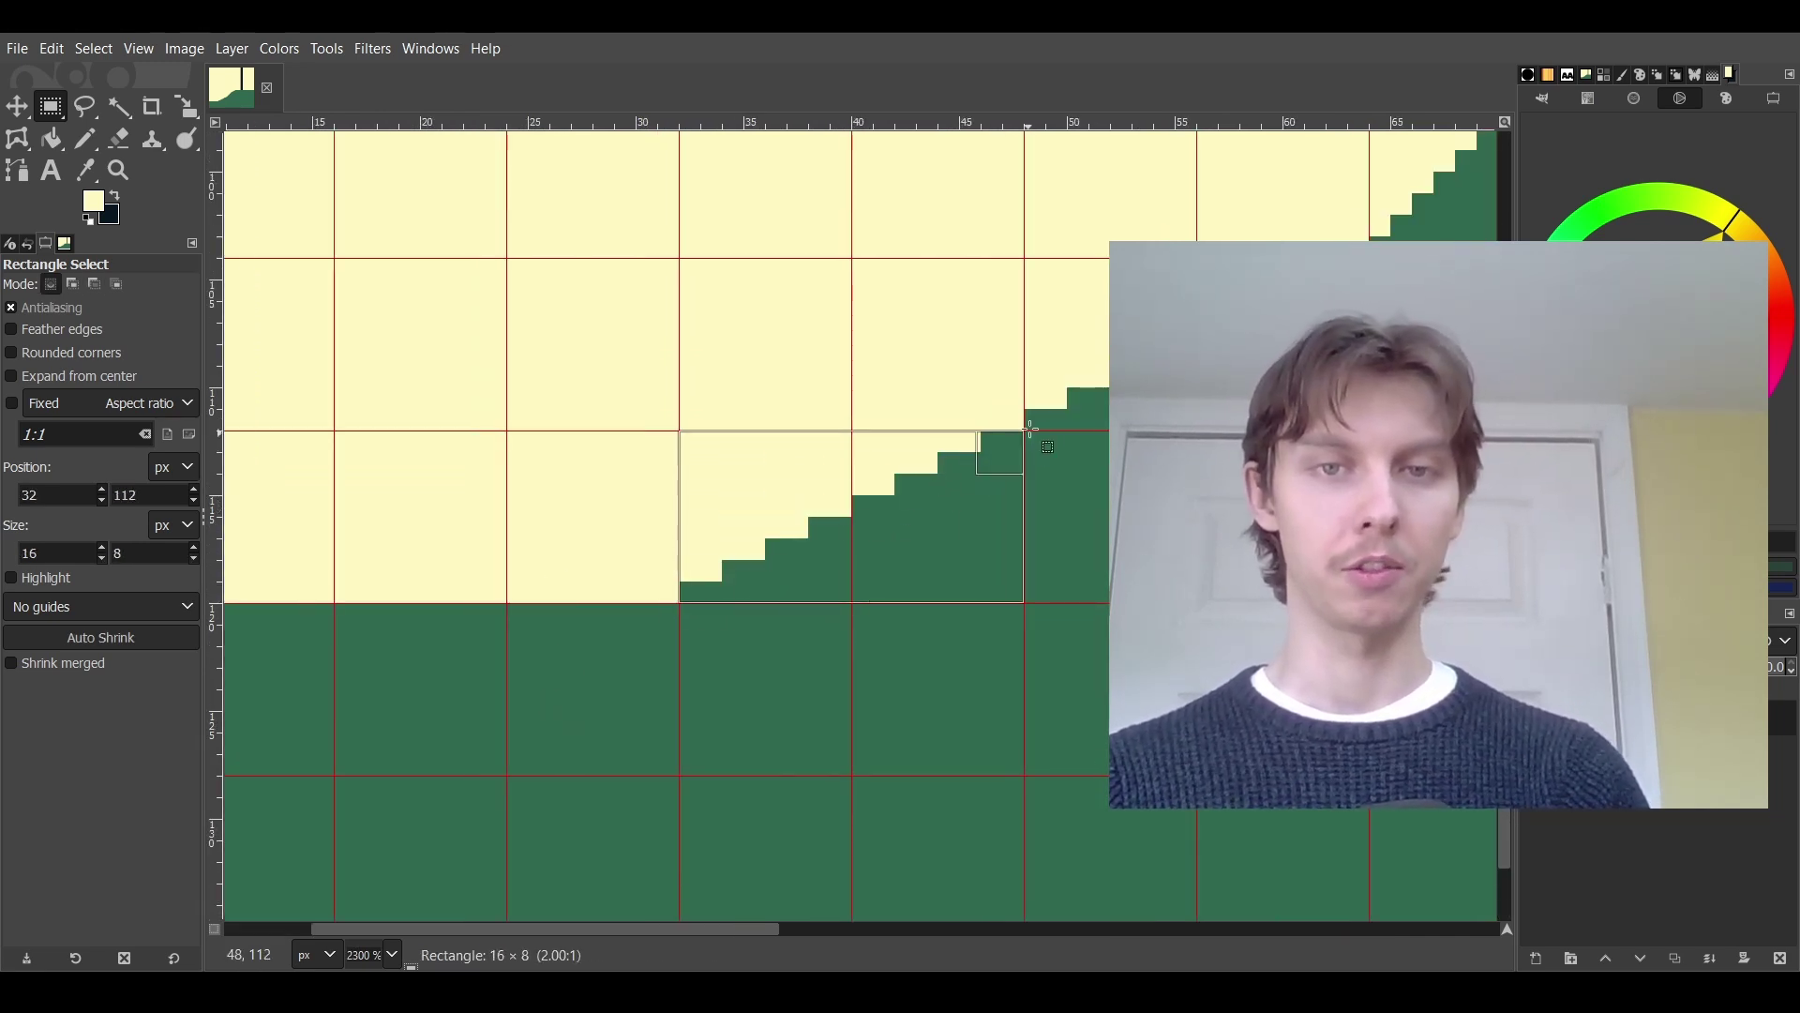
left_click(675, 549)
Step: Outline a single slope step to measure it at 16×8 pixels
scroll(690, 585, "up", 3, "ctrl")
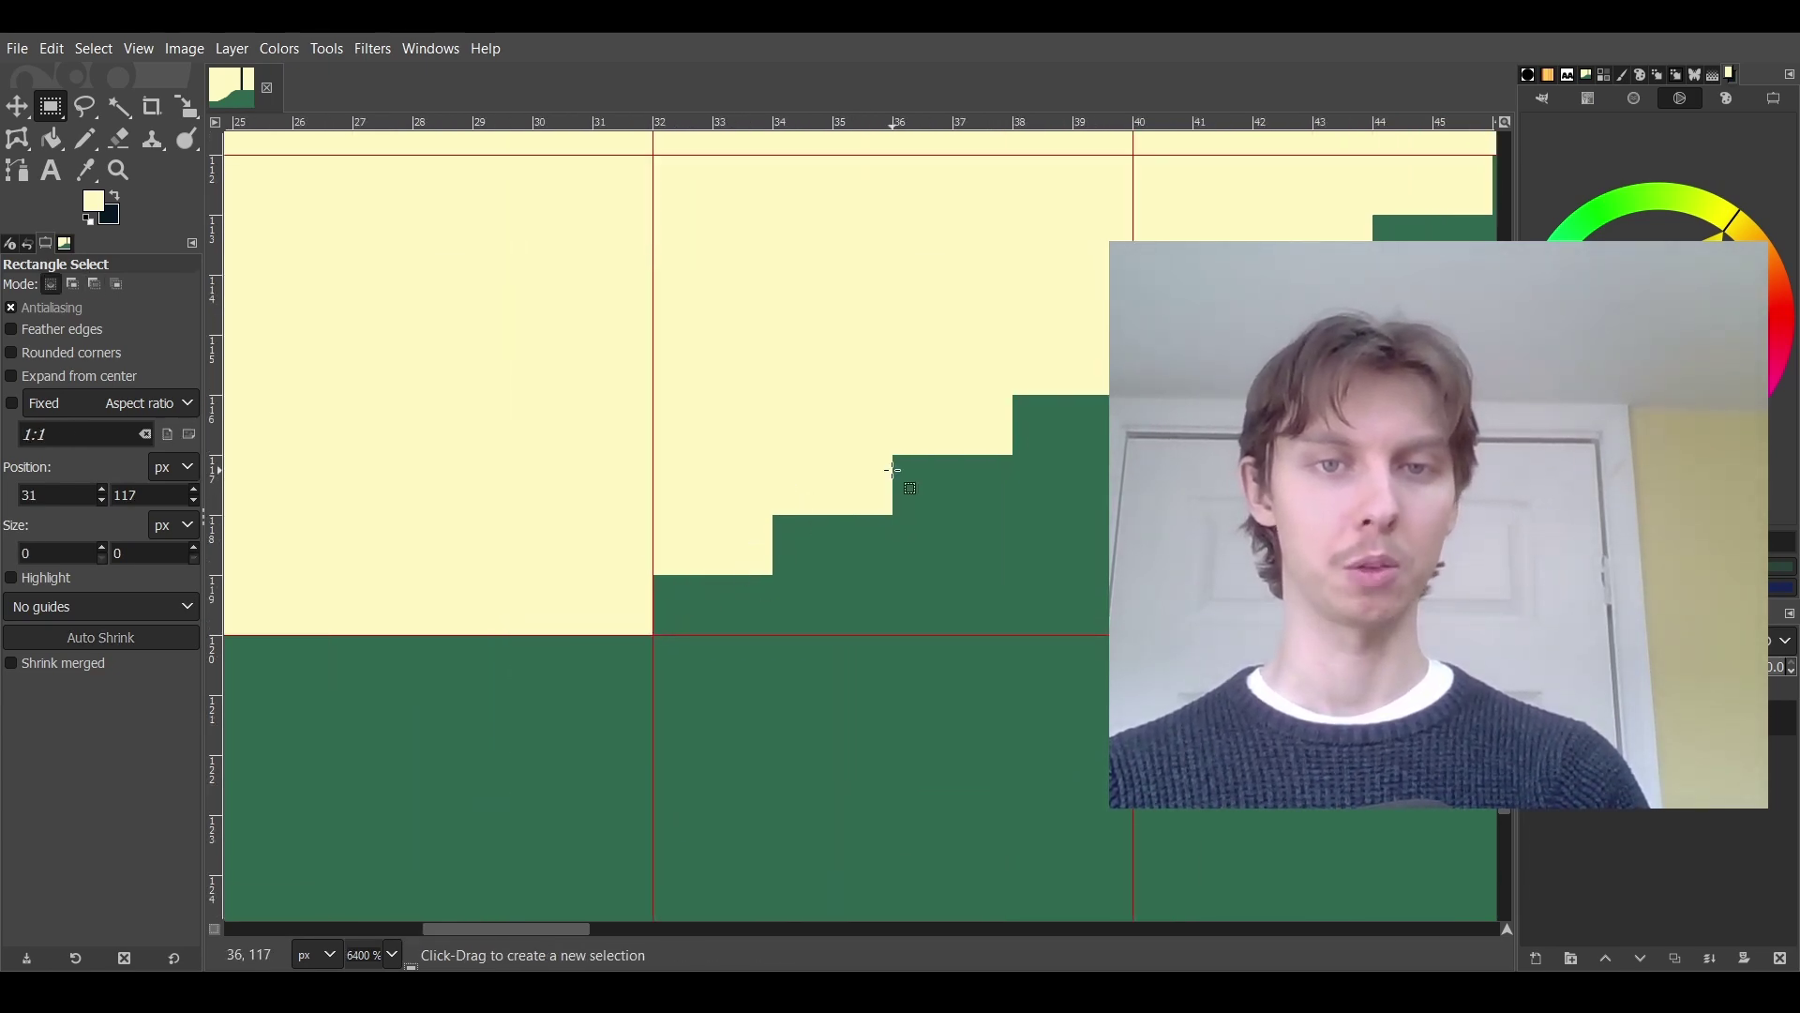
scroll(872, 468, "down", 5, "ctrl")
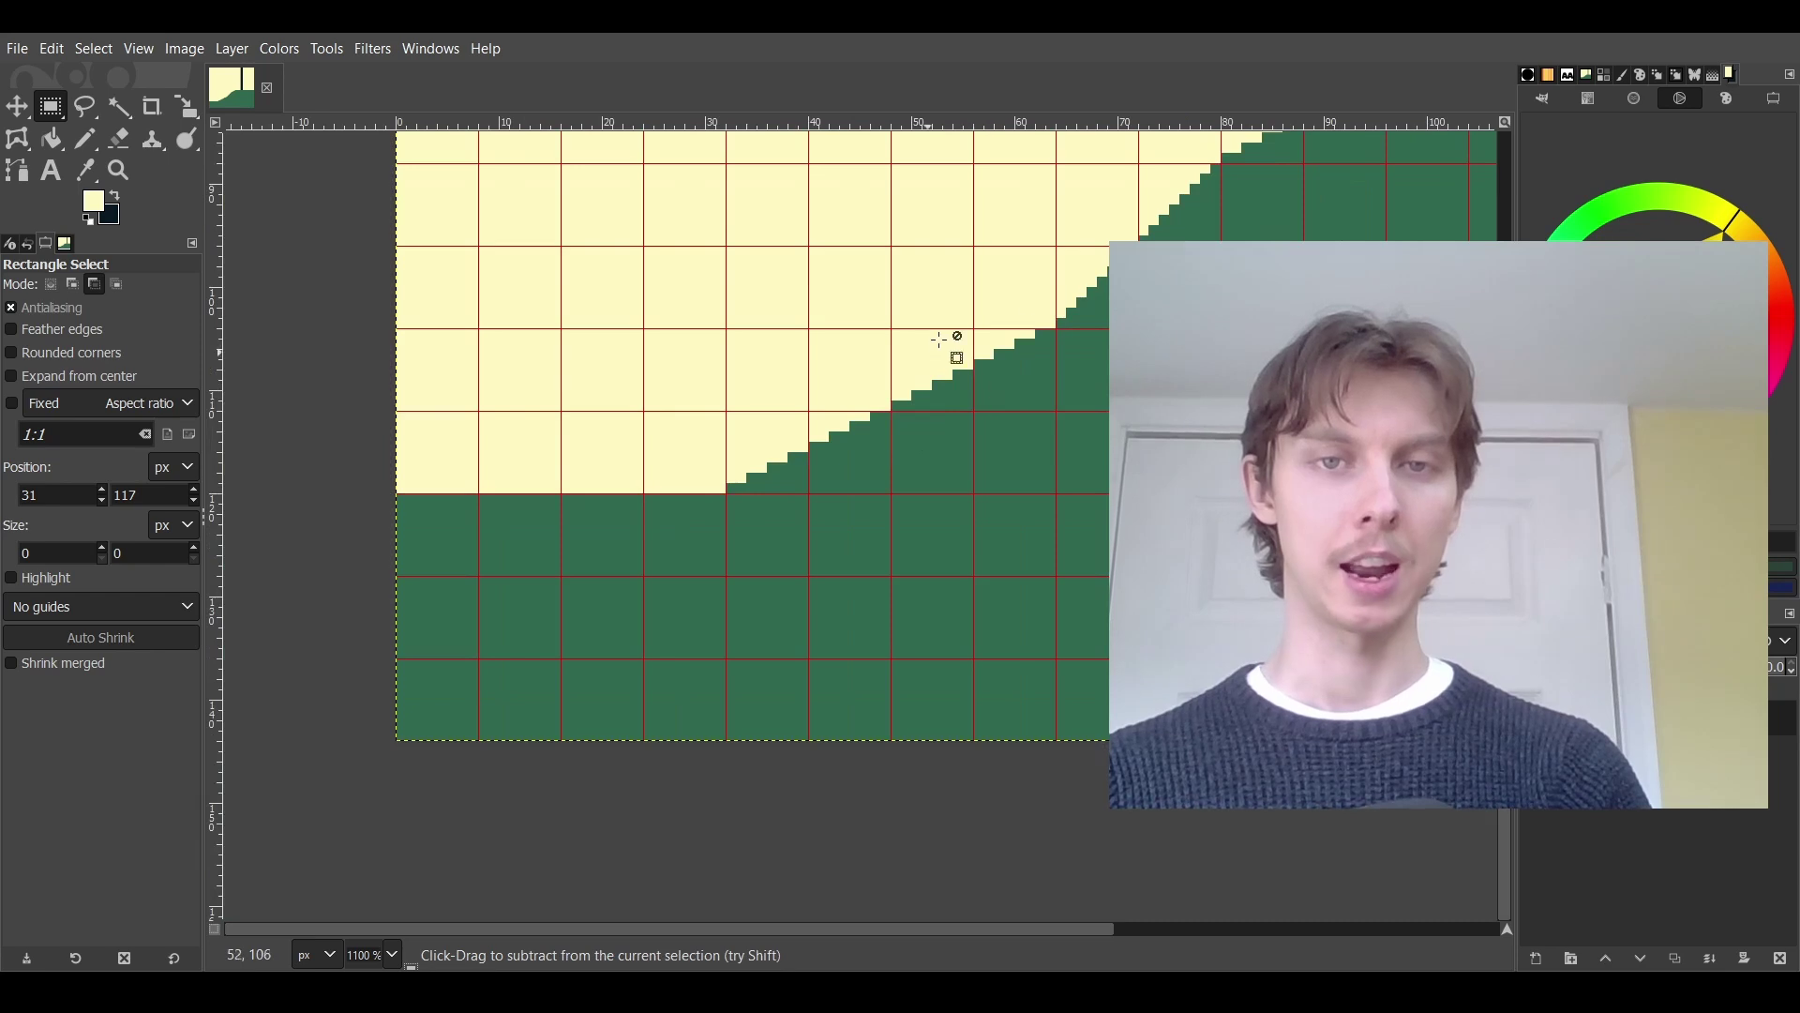
scroll(939, 339, "up", 4, "ctrl")
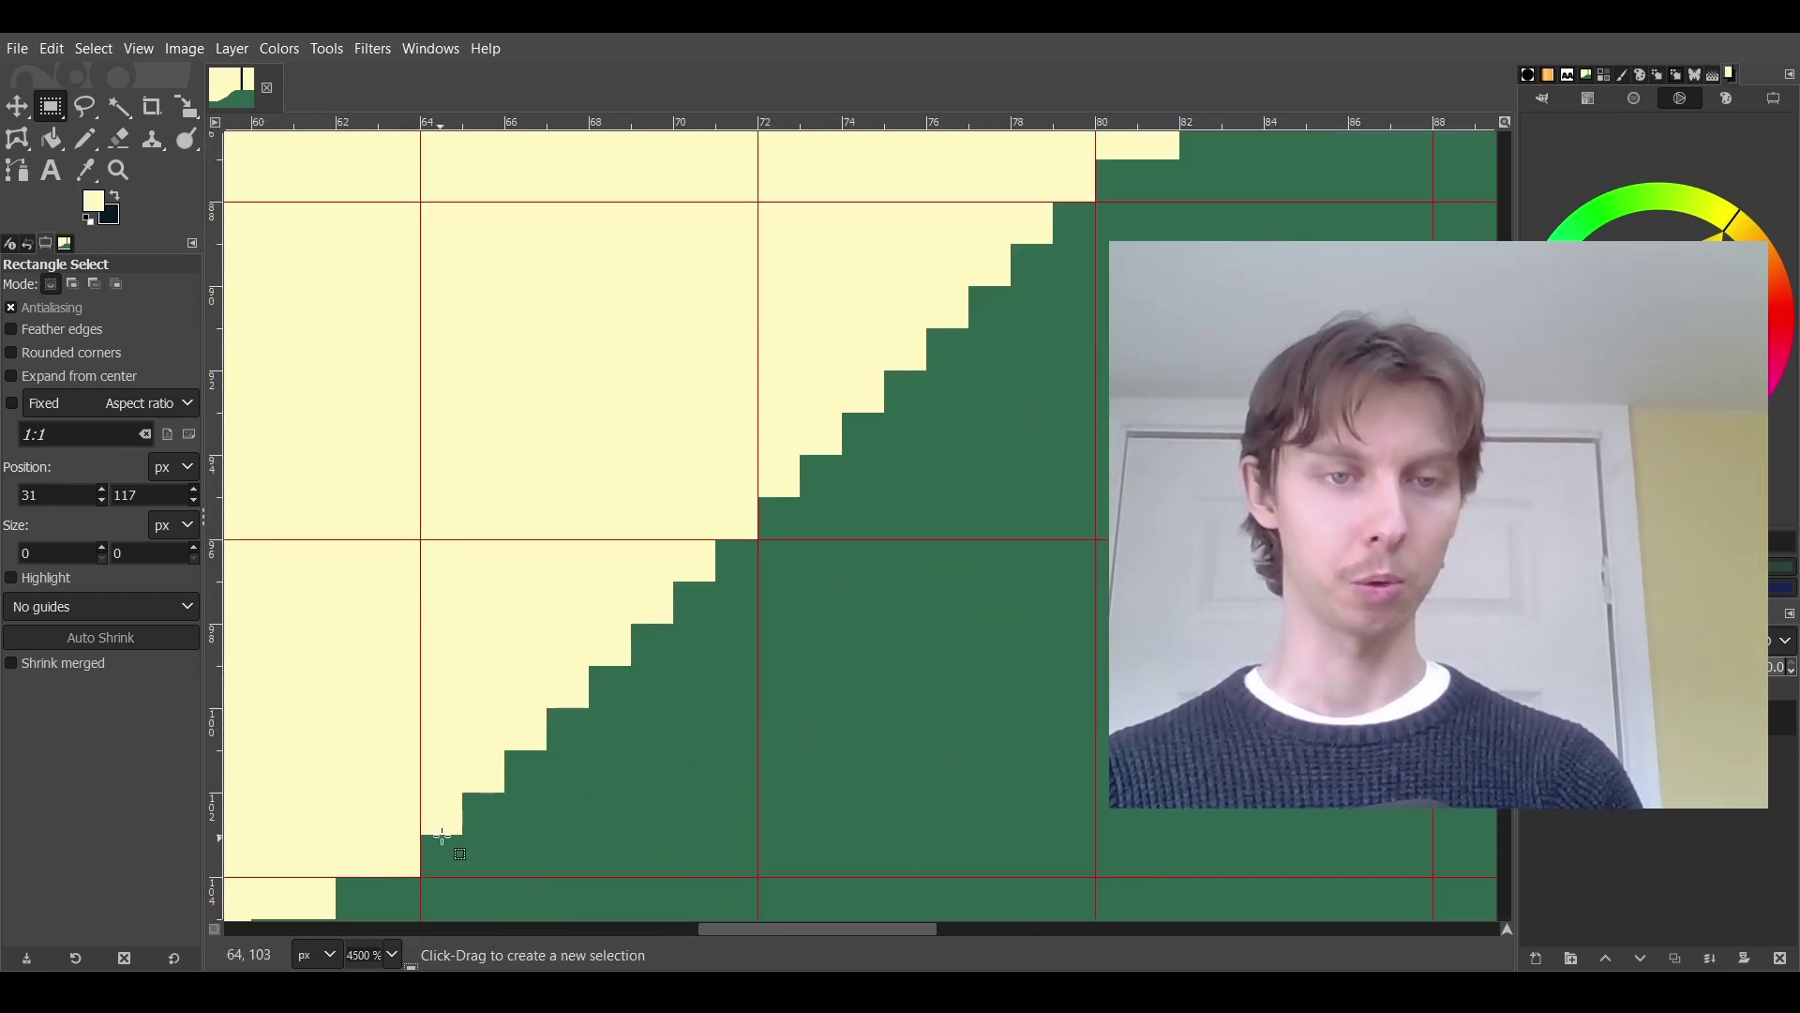
scroll(922, 408, "down", 3, "ctrl")
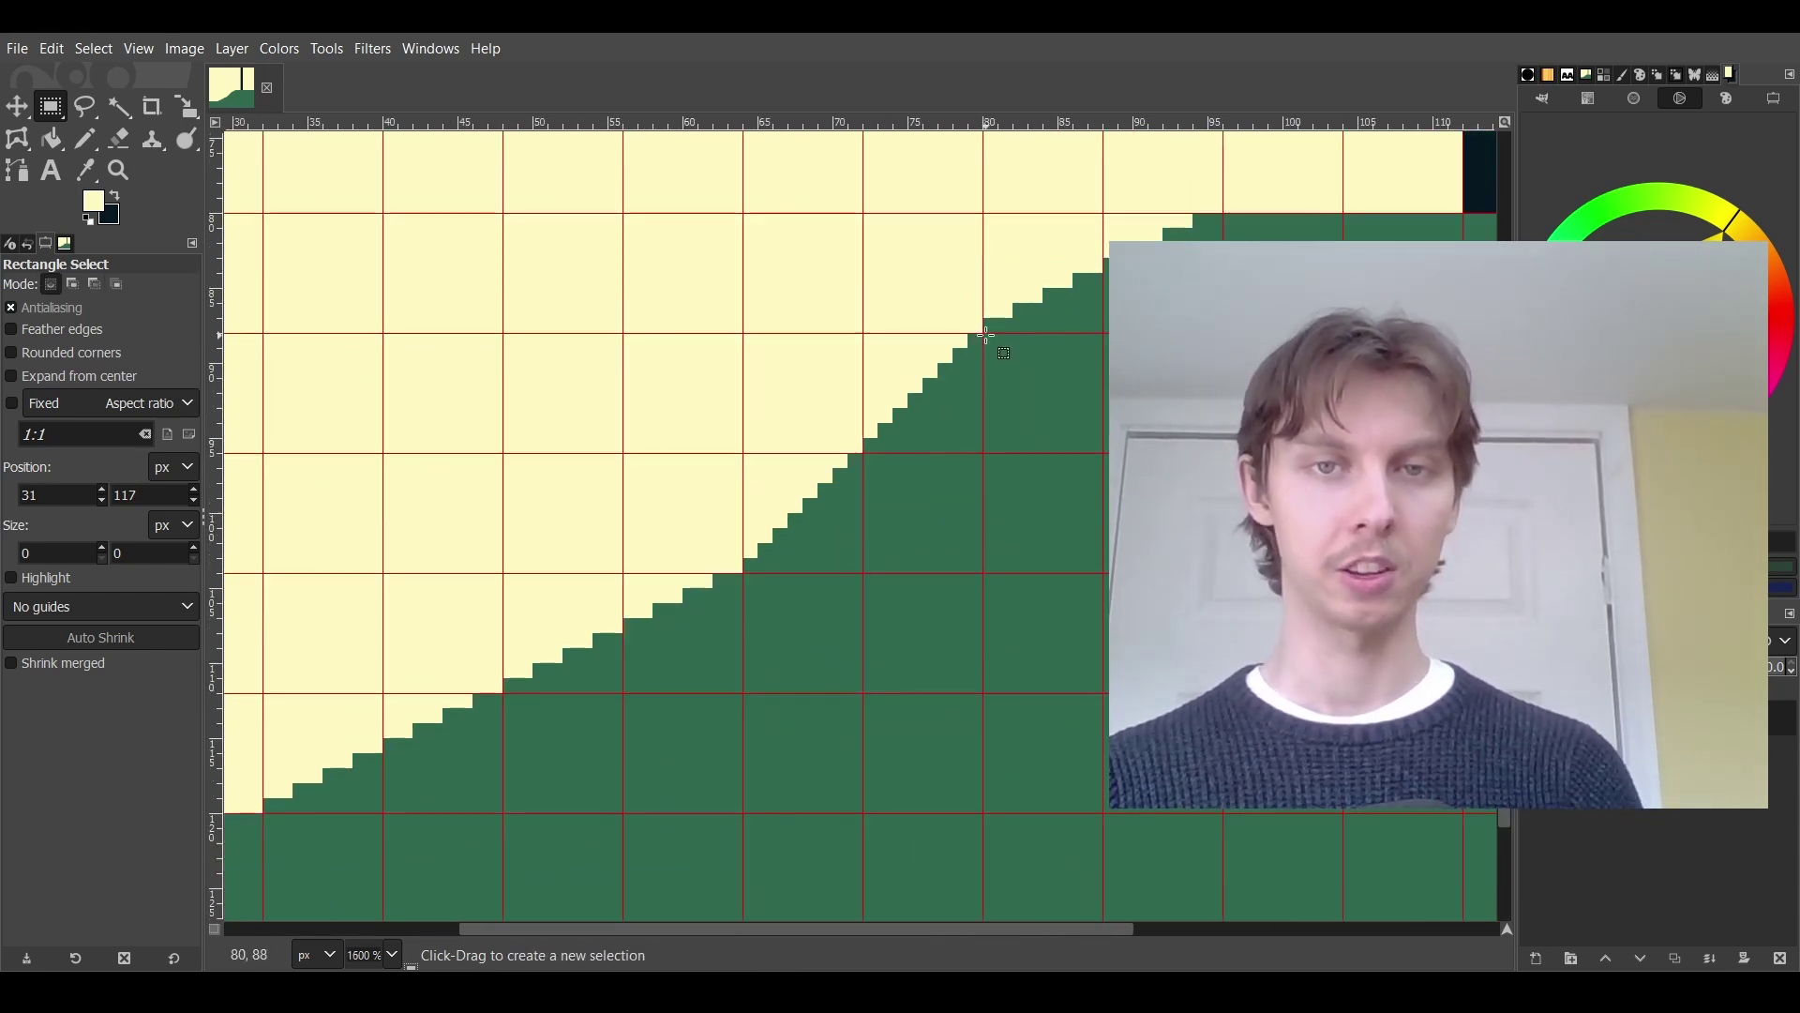
left_click_drag(982, 335, 945, 496)
scroll(938, 563, "left", 5, "shift")
scroll(844, 582, "down", 3)
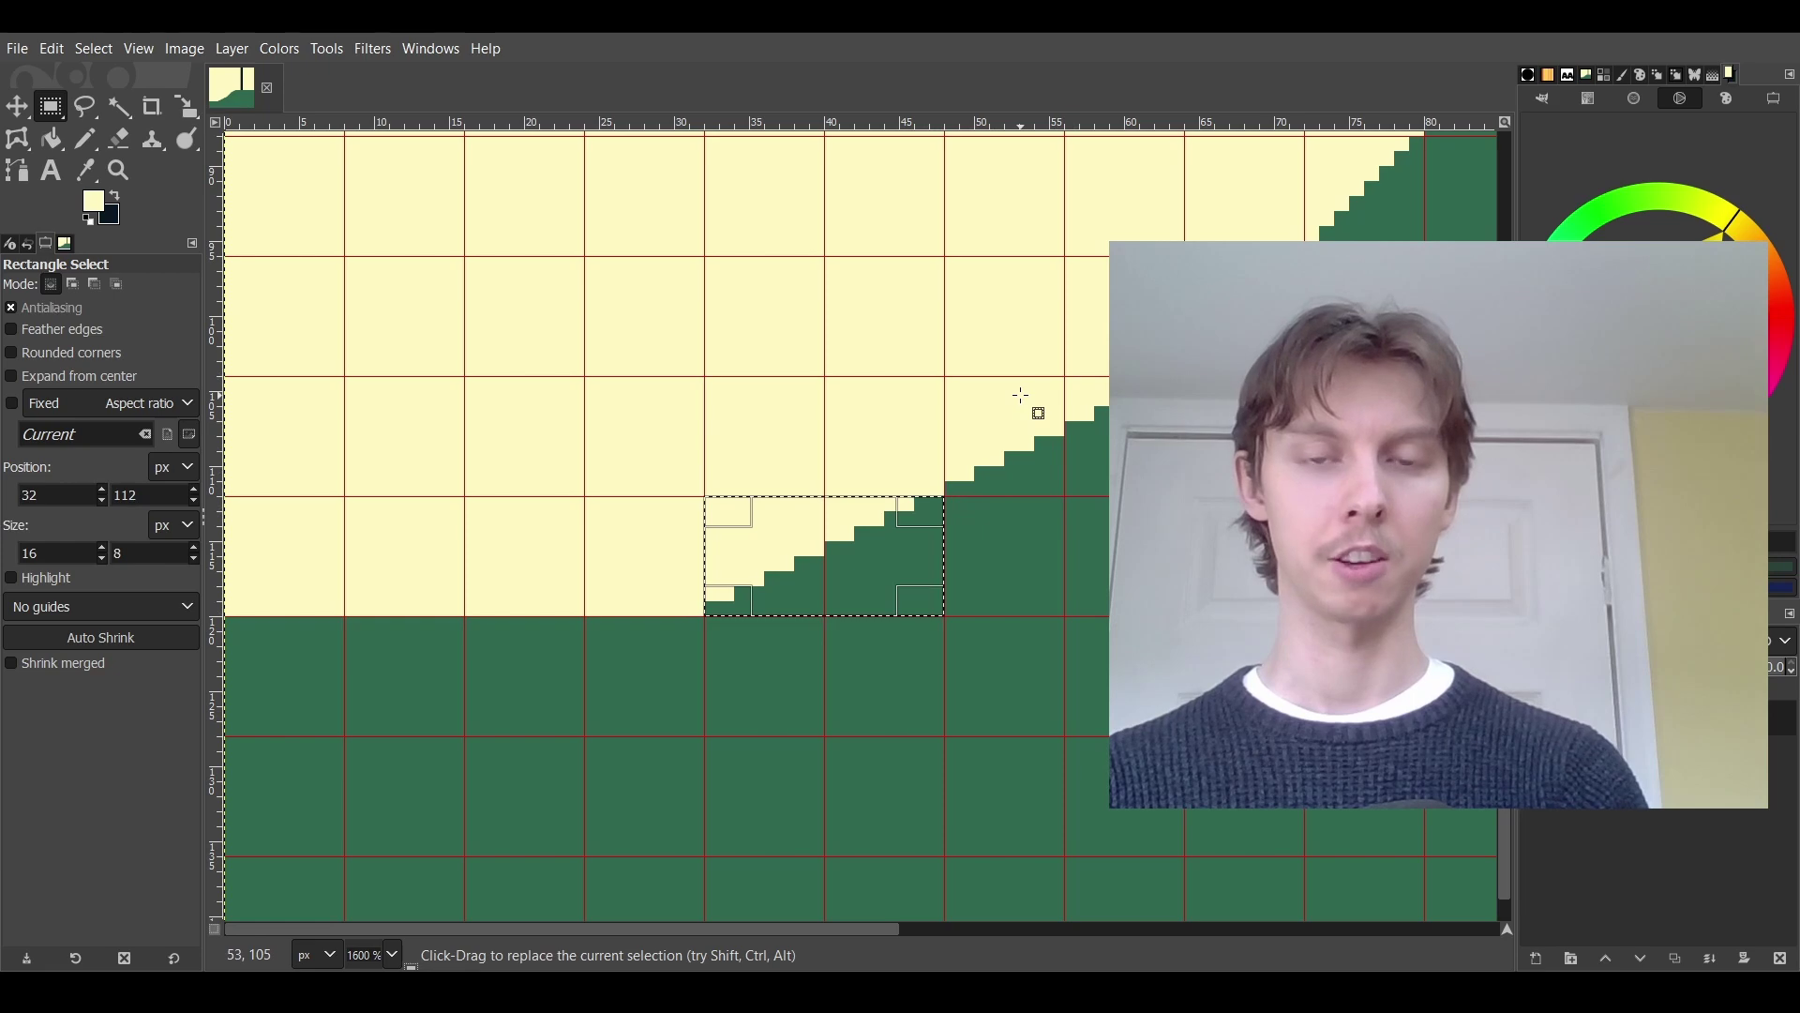
left_click(1021, 394)
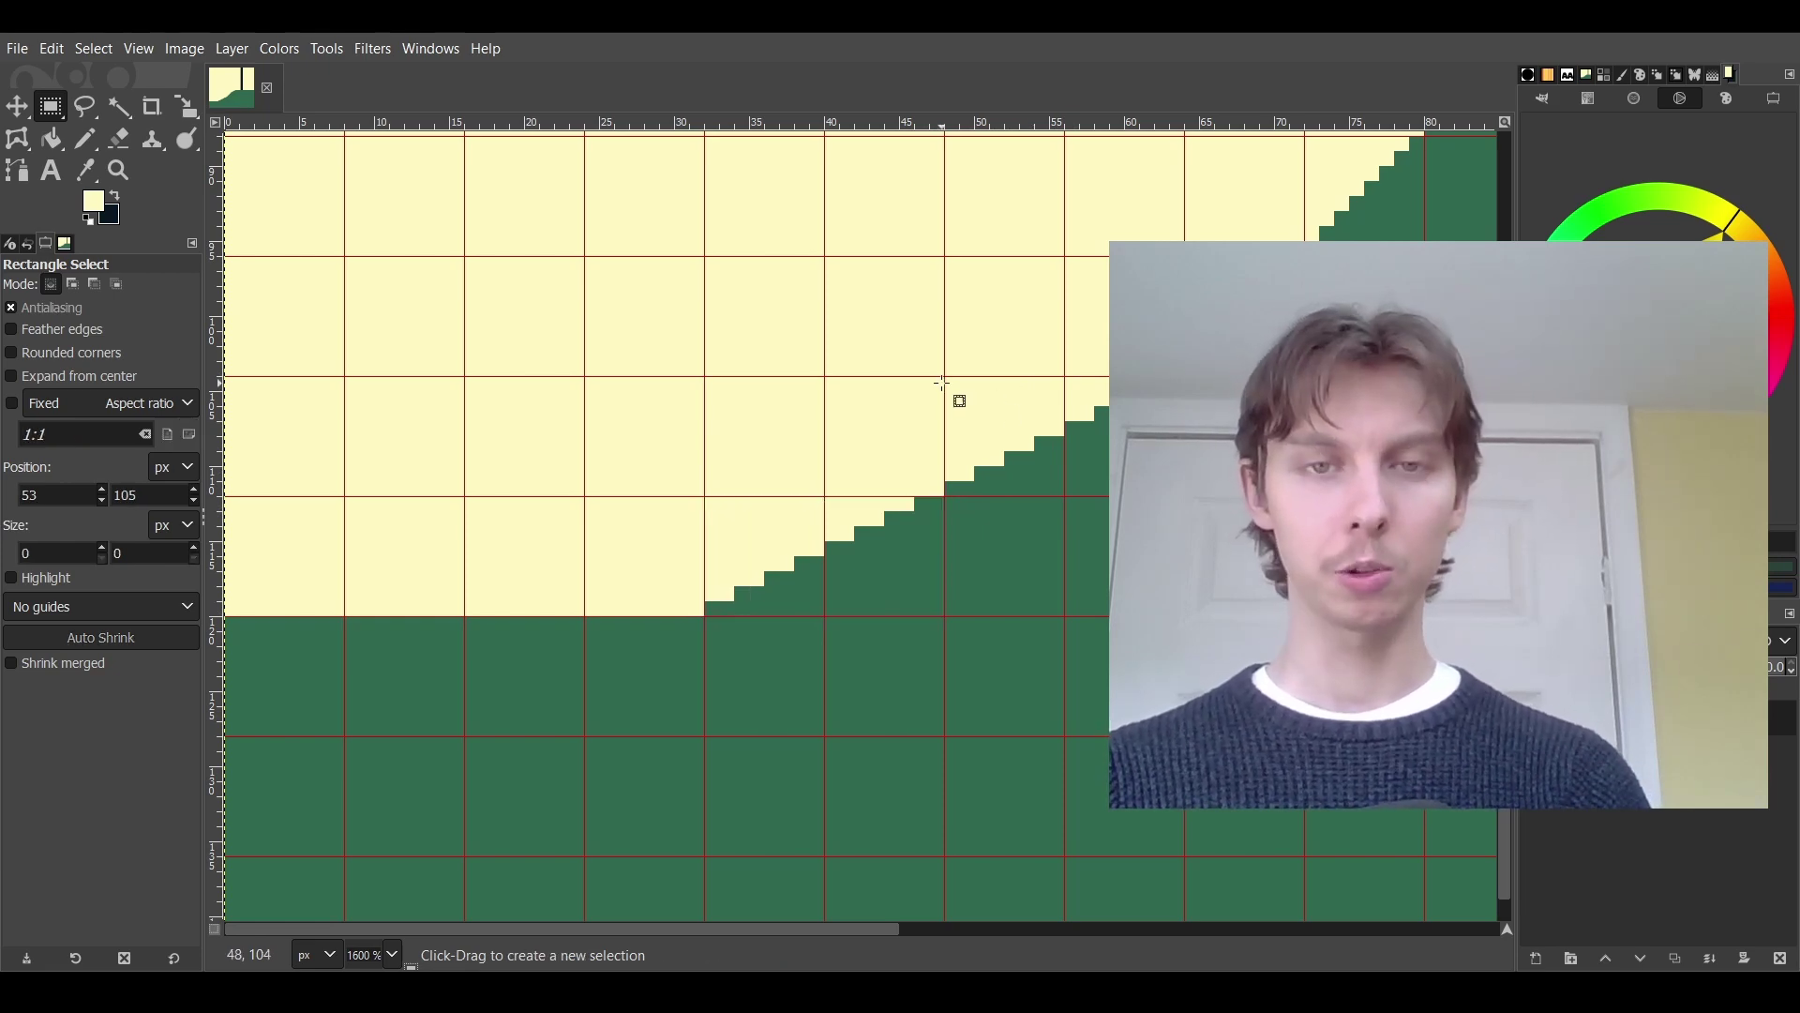
Step: Measure the dark column's width and height with a rectangle selection
scroll(942, 382, "down", 3, "ctrl")
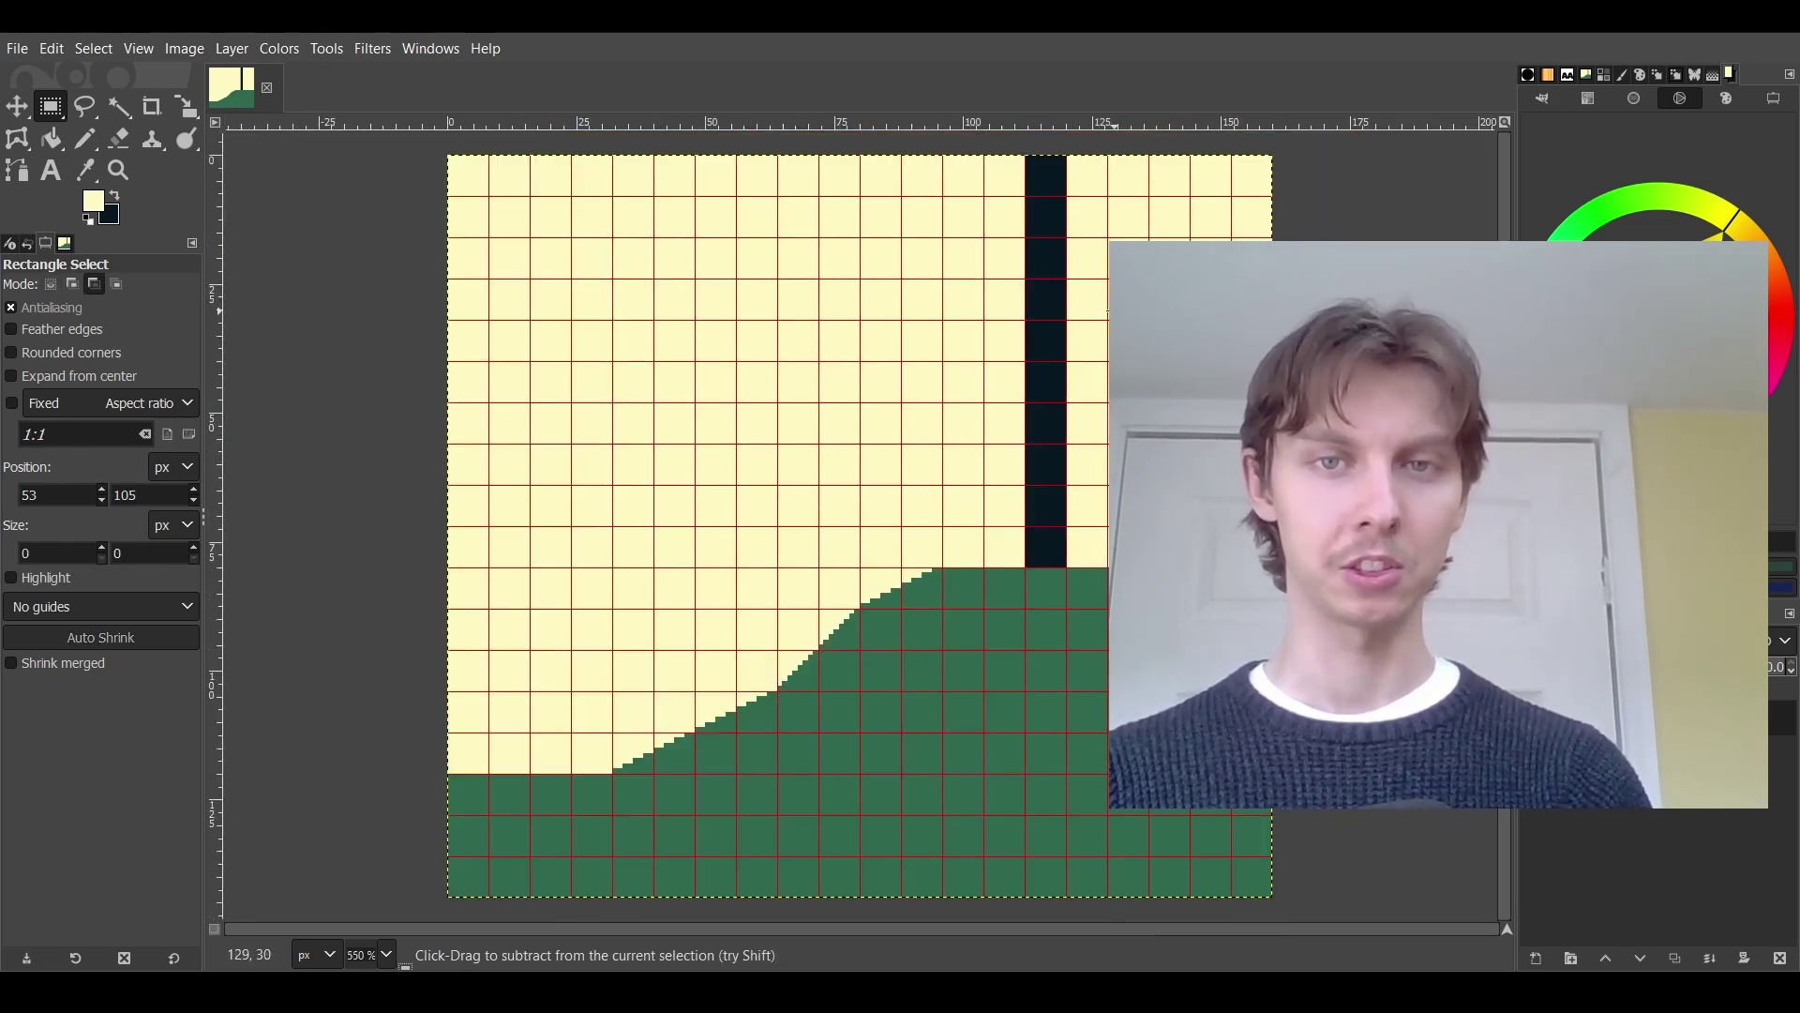
scroll(965, 490, "up", 3, "ctrl")
left_click_drag(938, 404, 1026, 829)
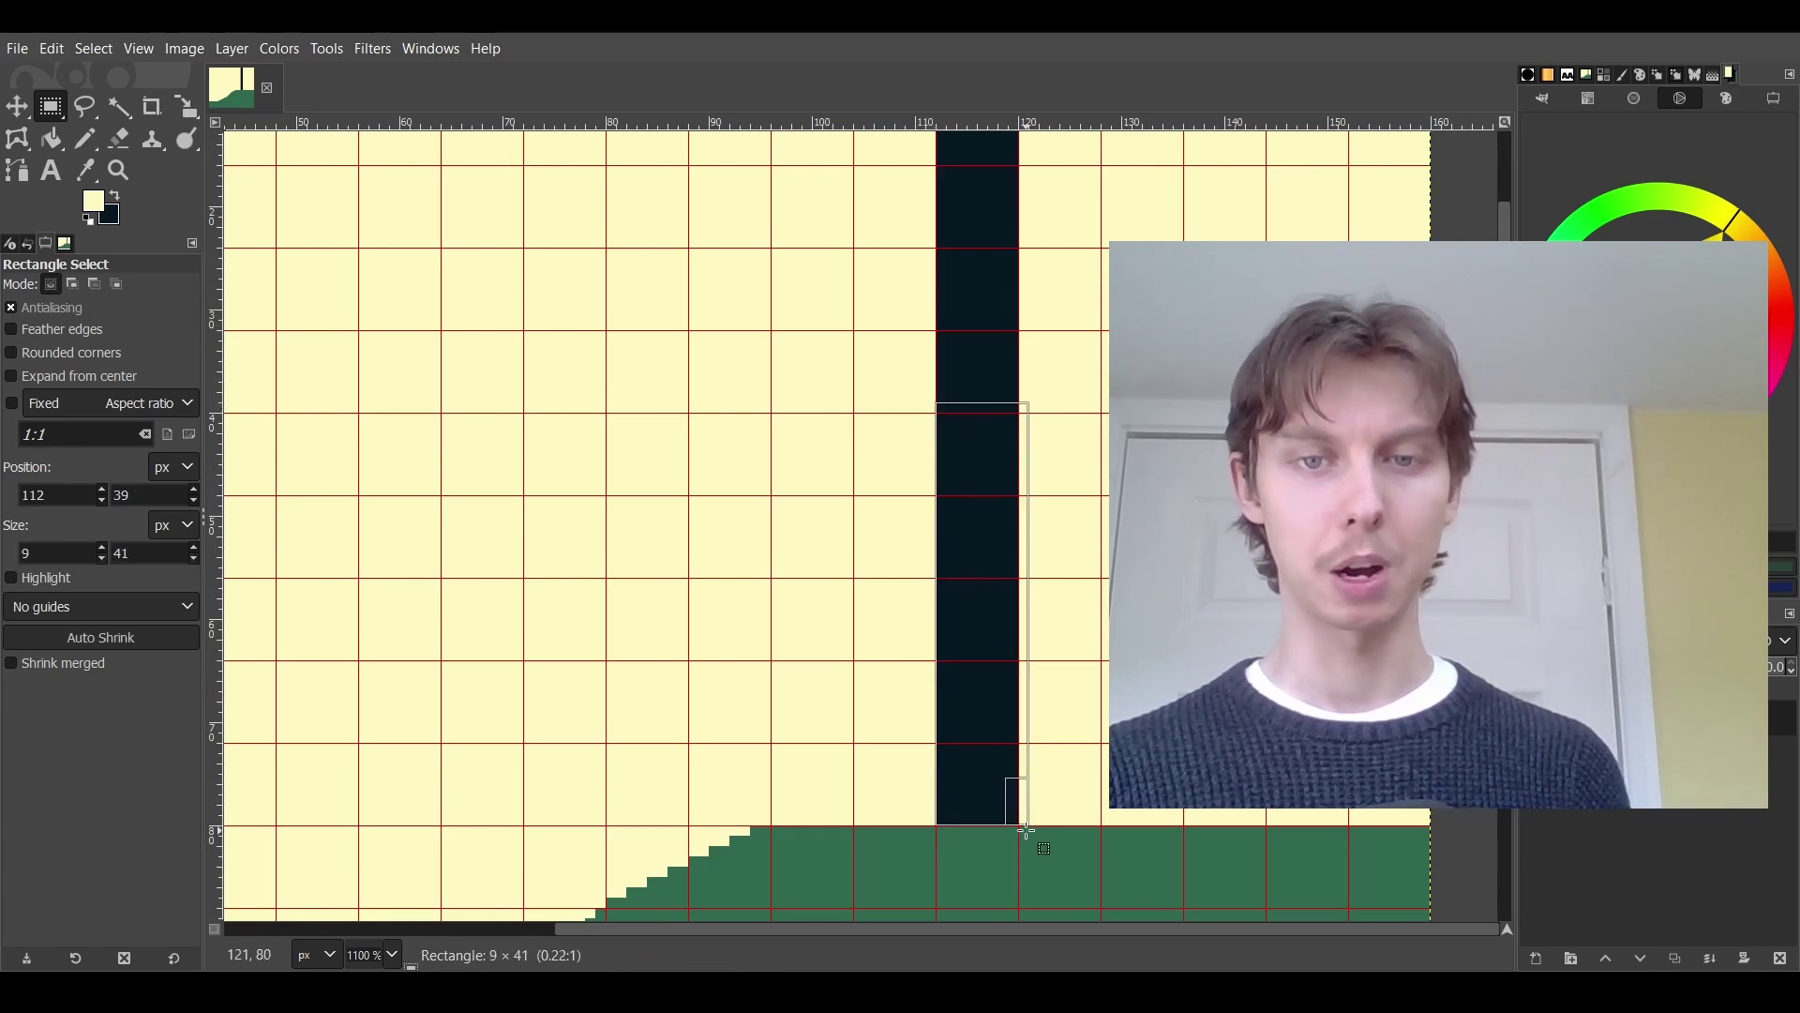
left_click(1070, 681)
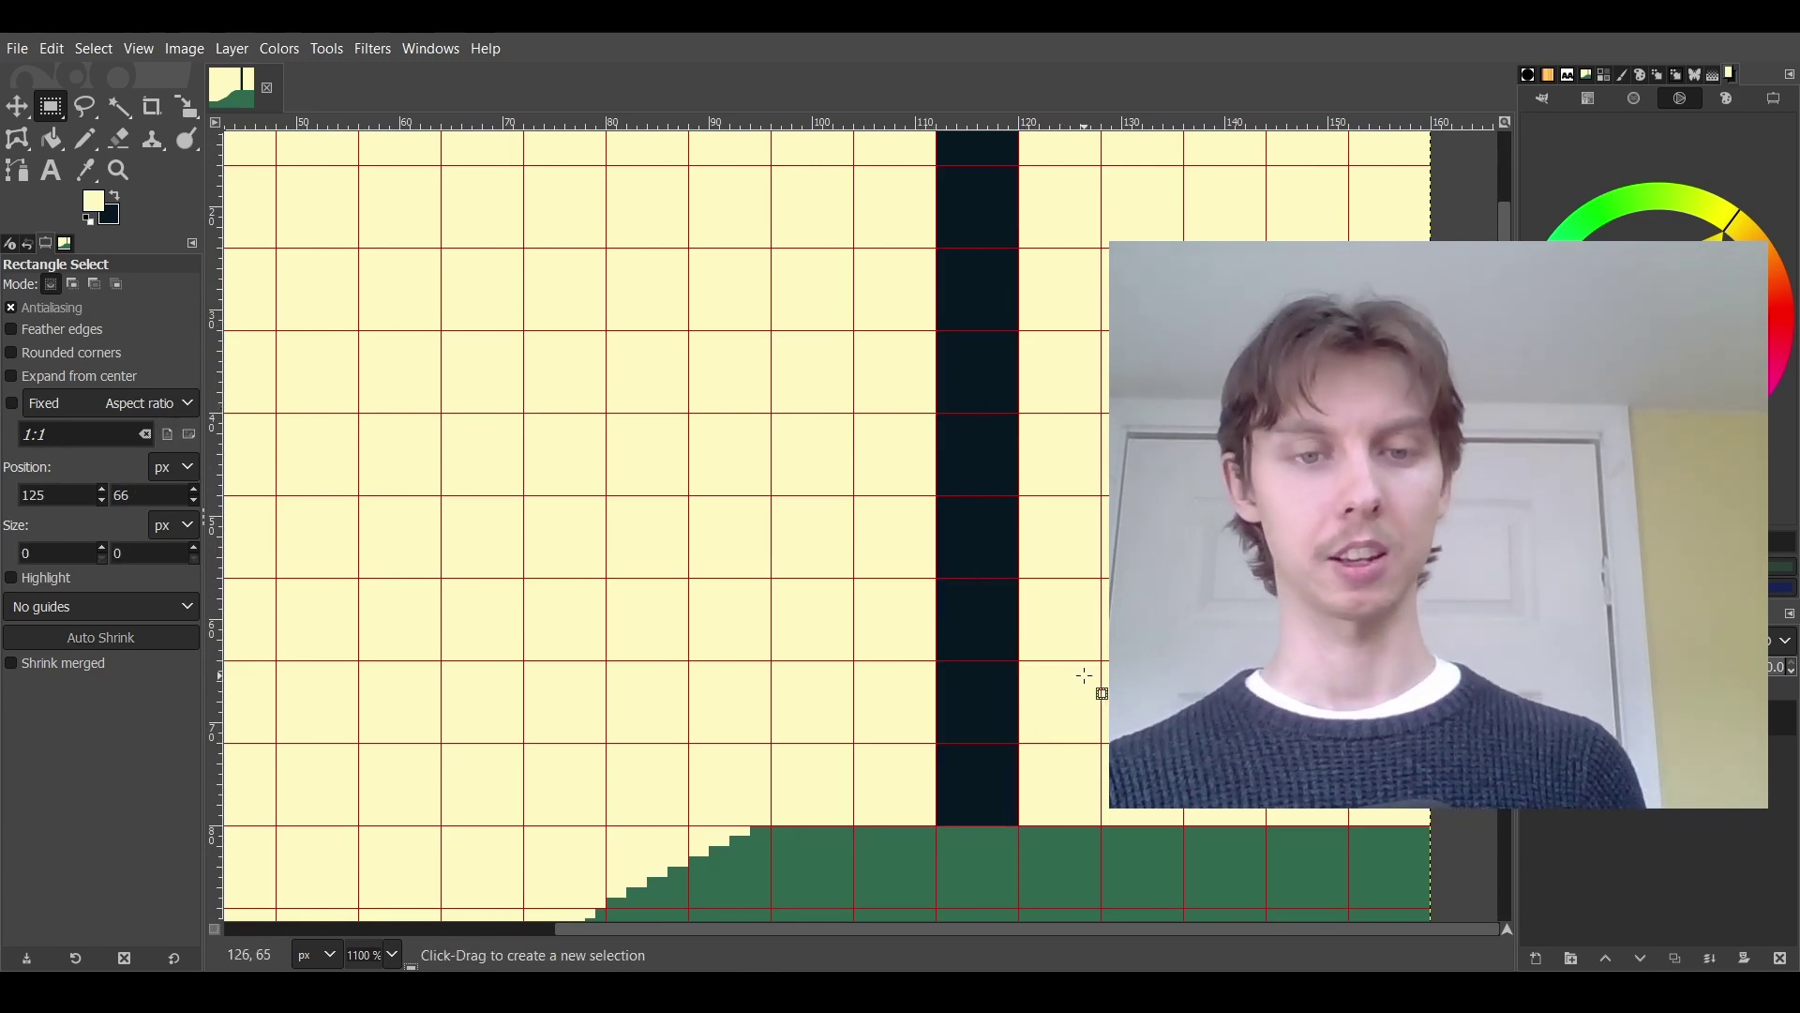
Step: Back in GB Studio, paint a slope collision line along the hill in Scene 18
key("alt+Tab")
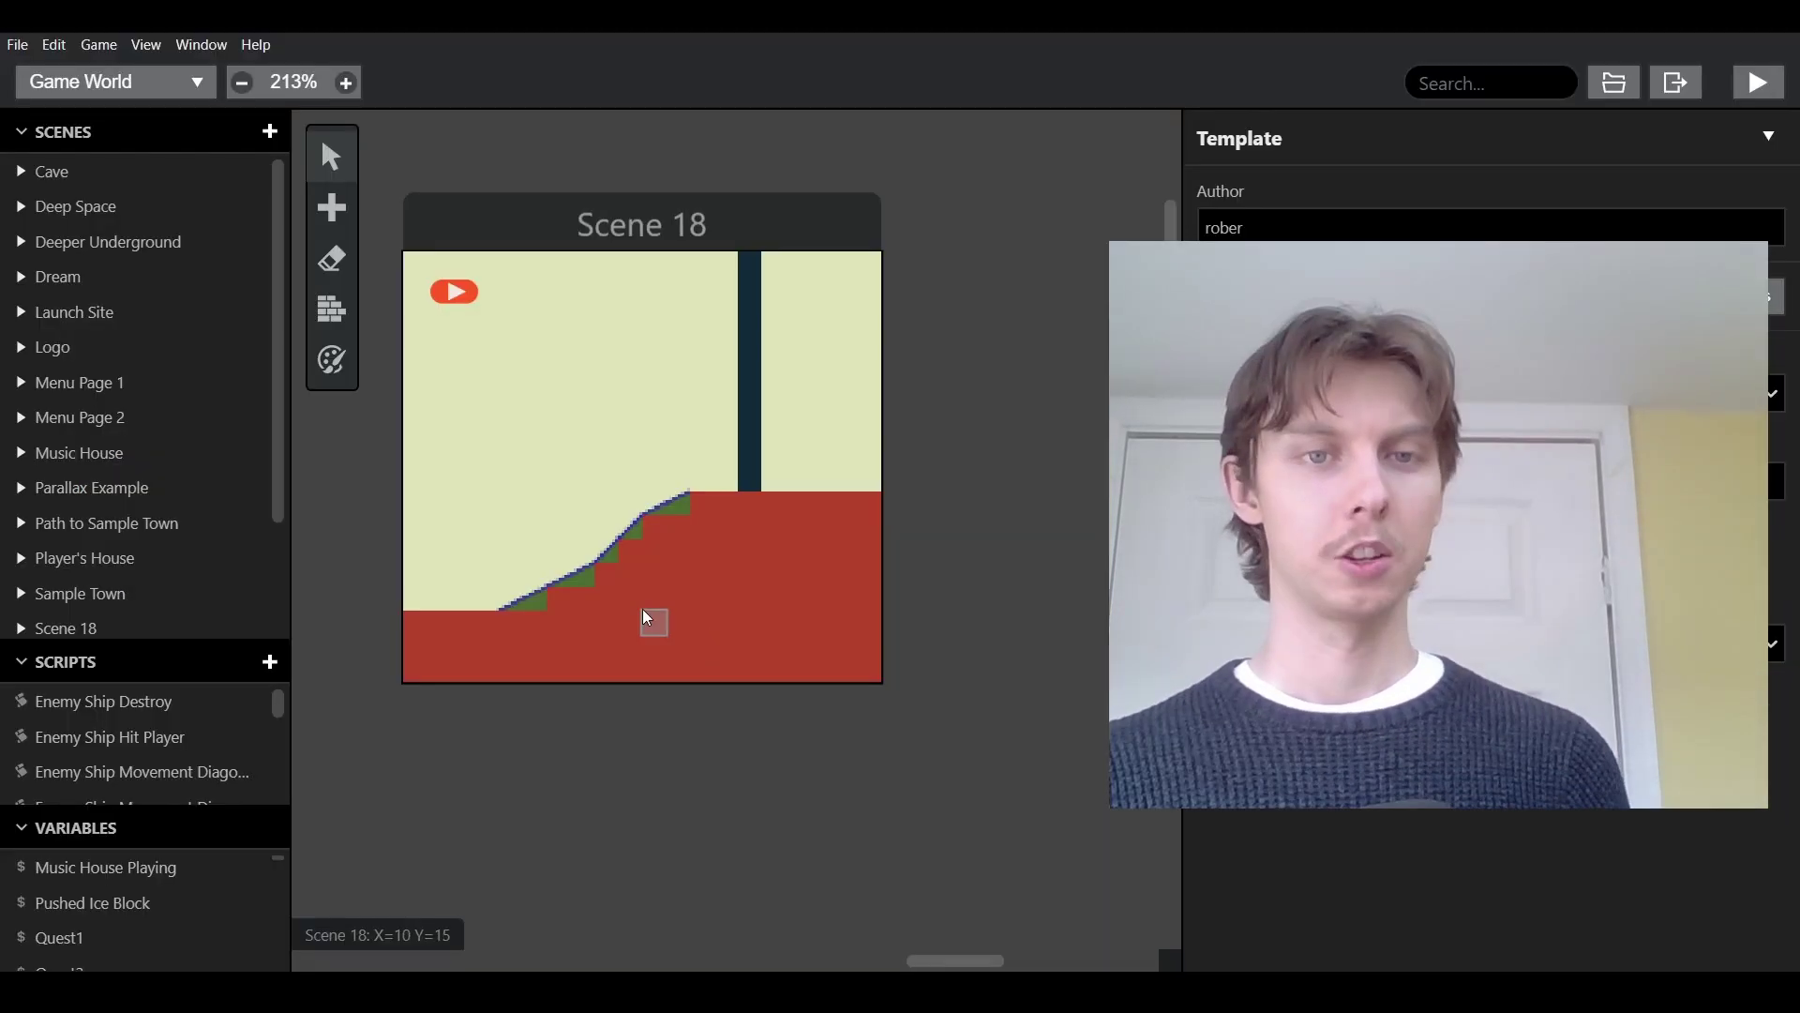
scroll(471, 615, "up", 2, "ctrl")
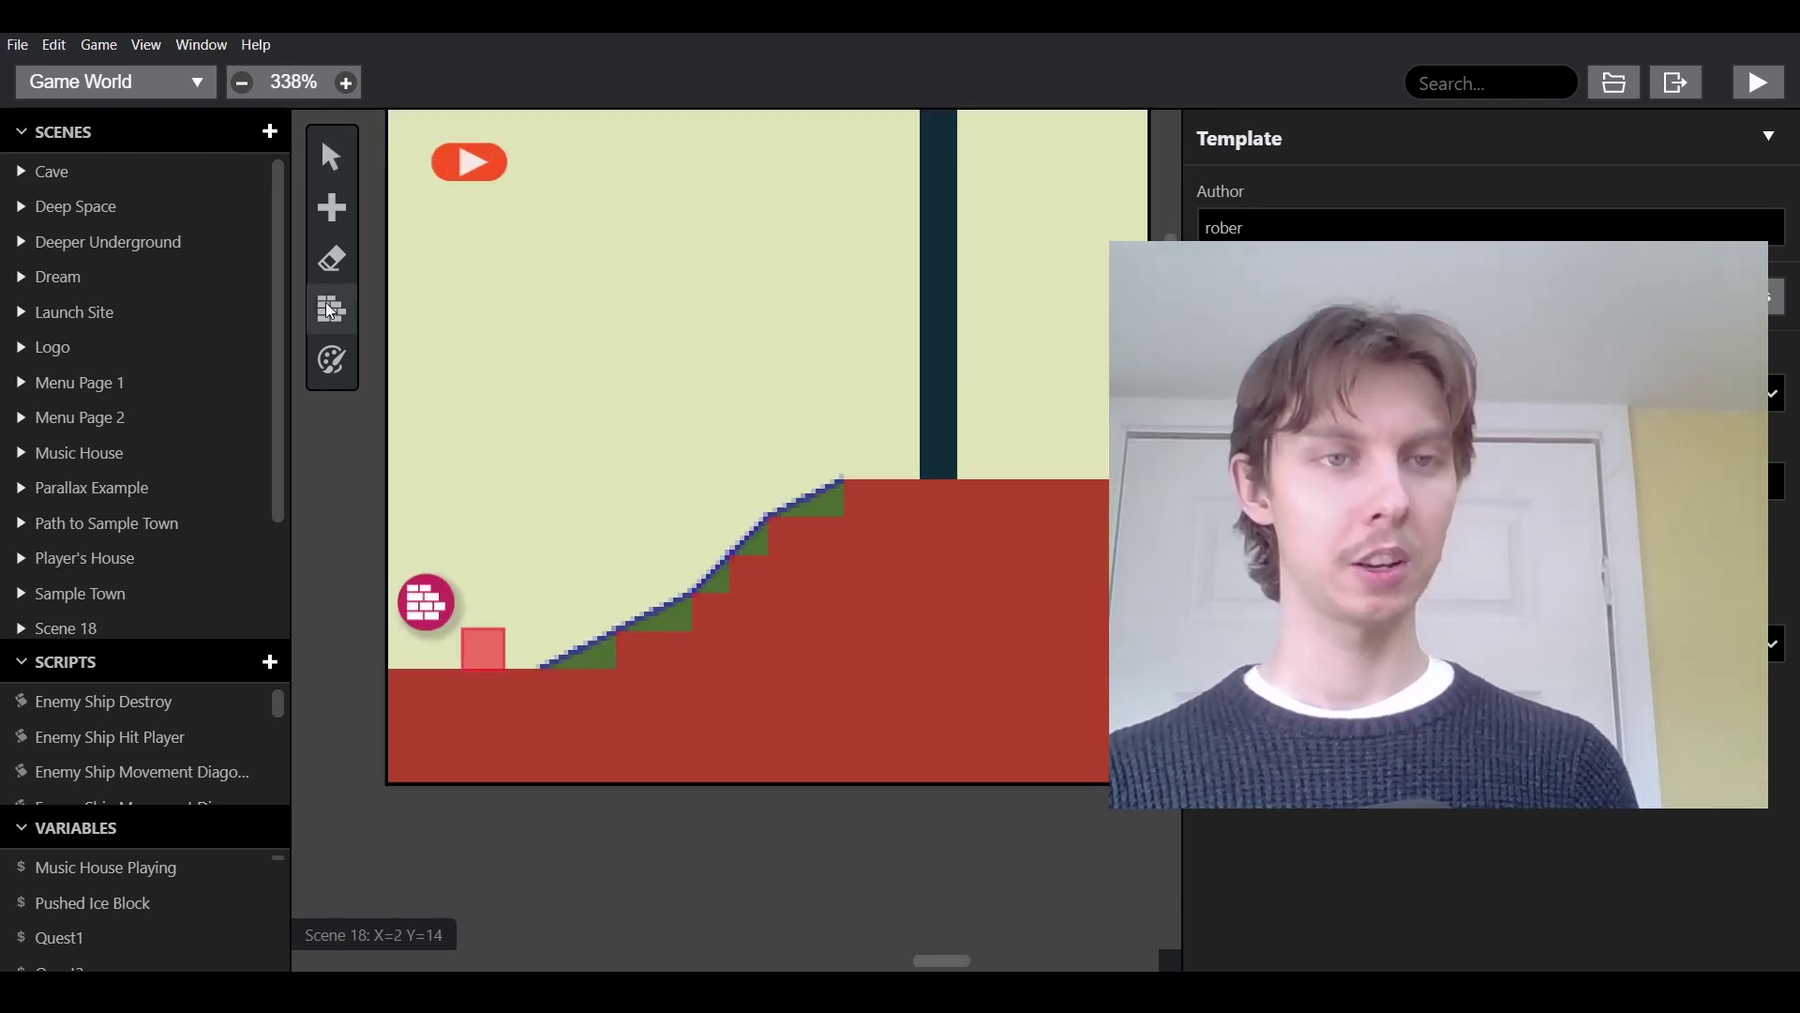
left_click(336, 319)
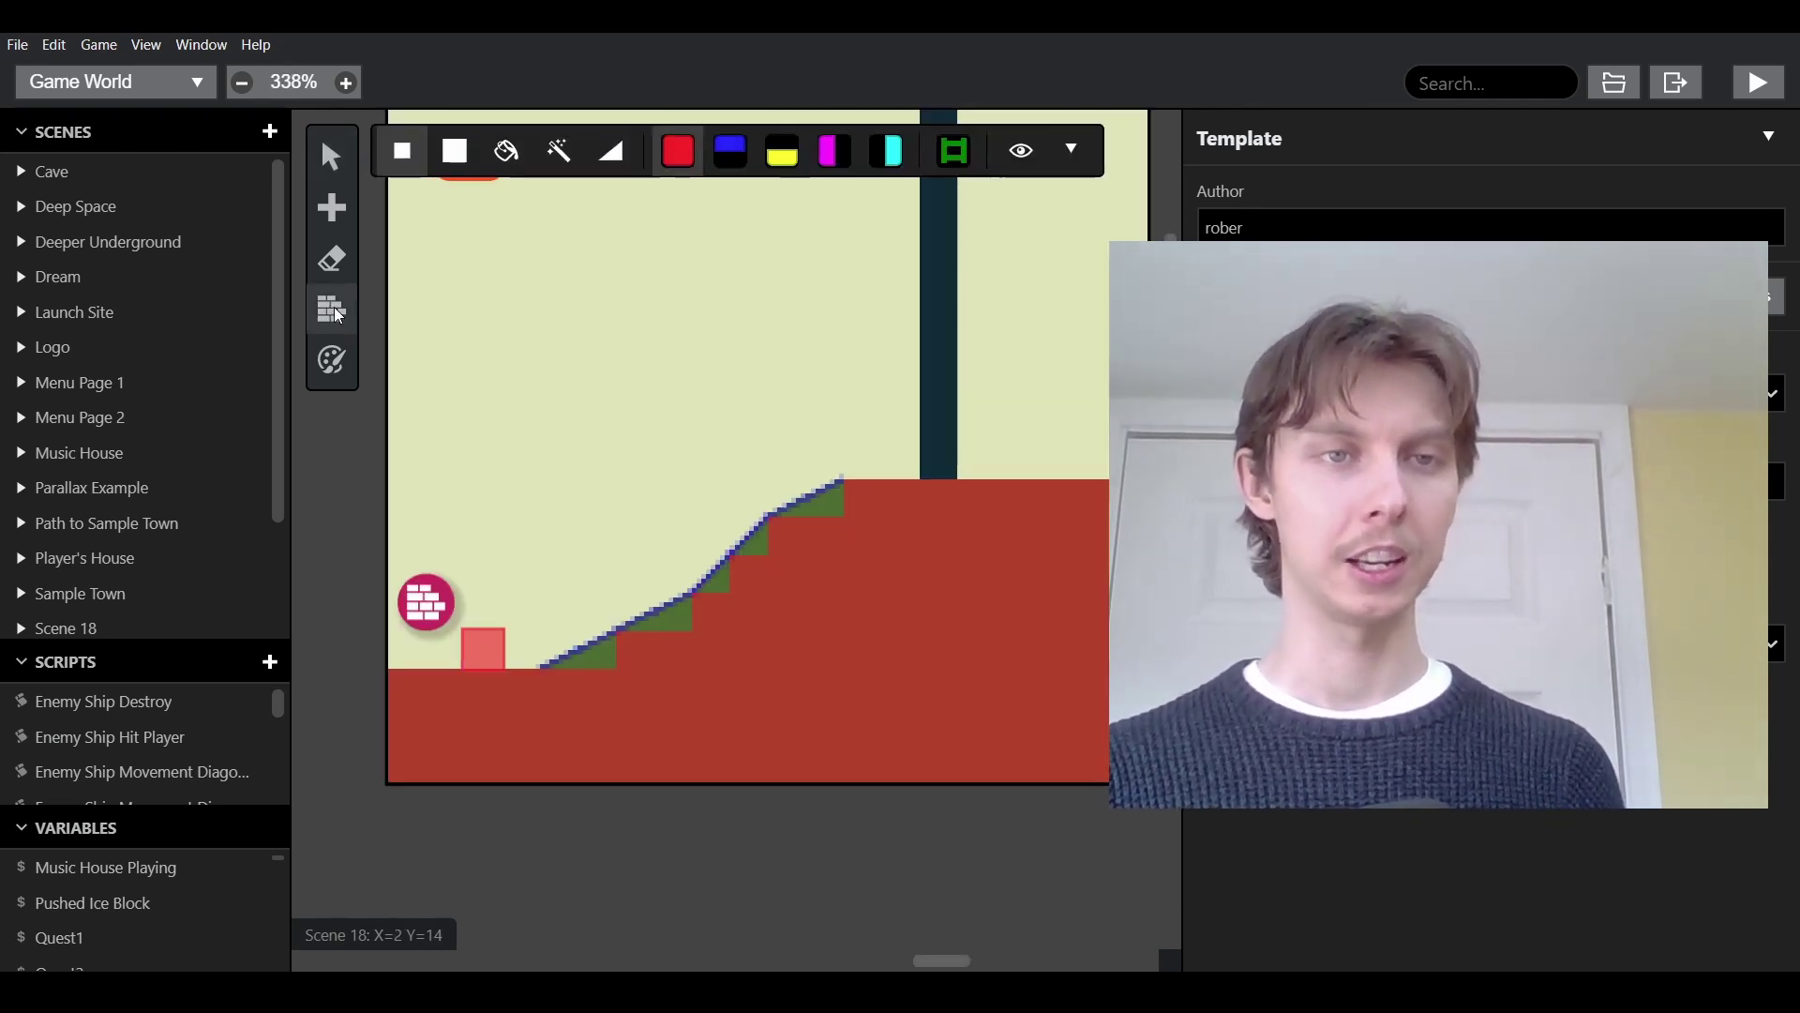
left_click(628, 145)
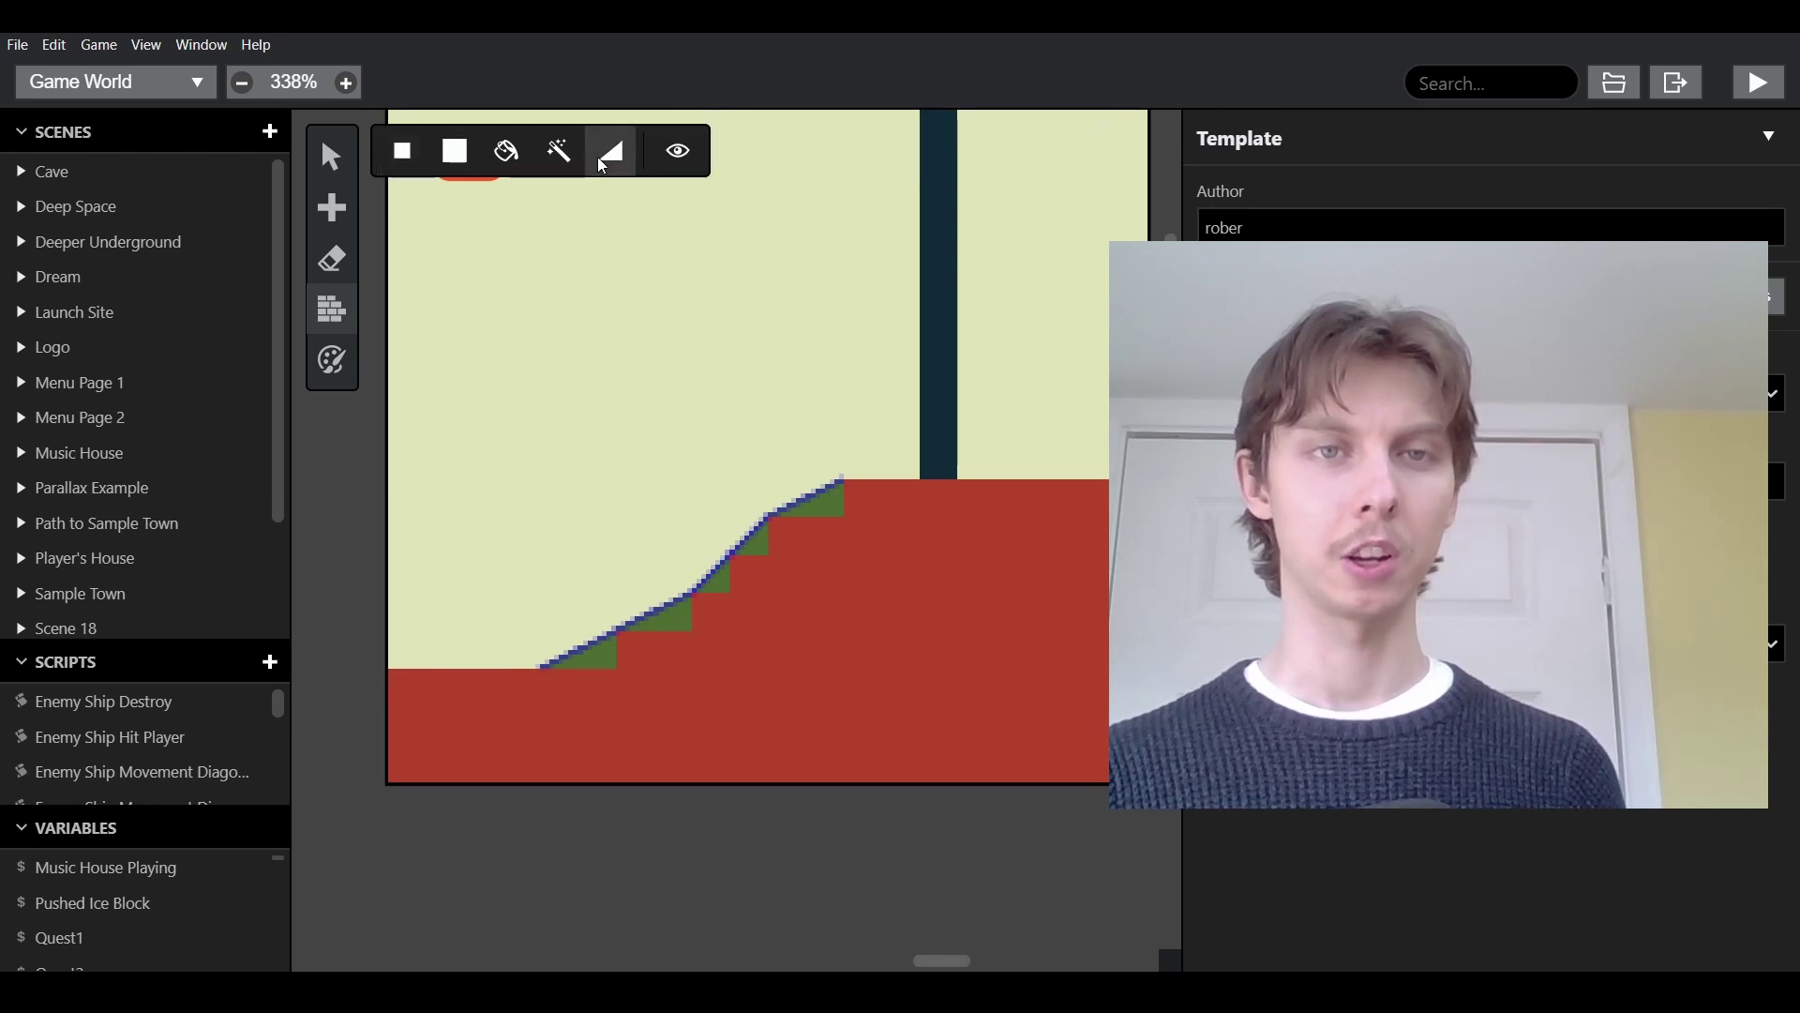
left_click_drag(469, 591, 677, 429)
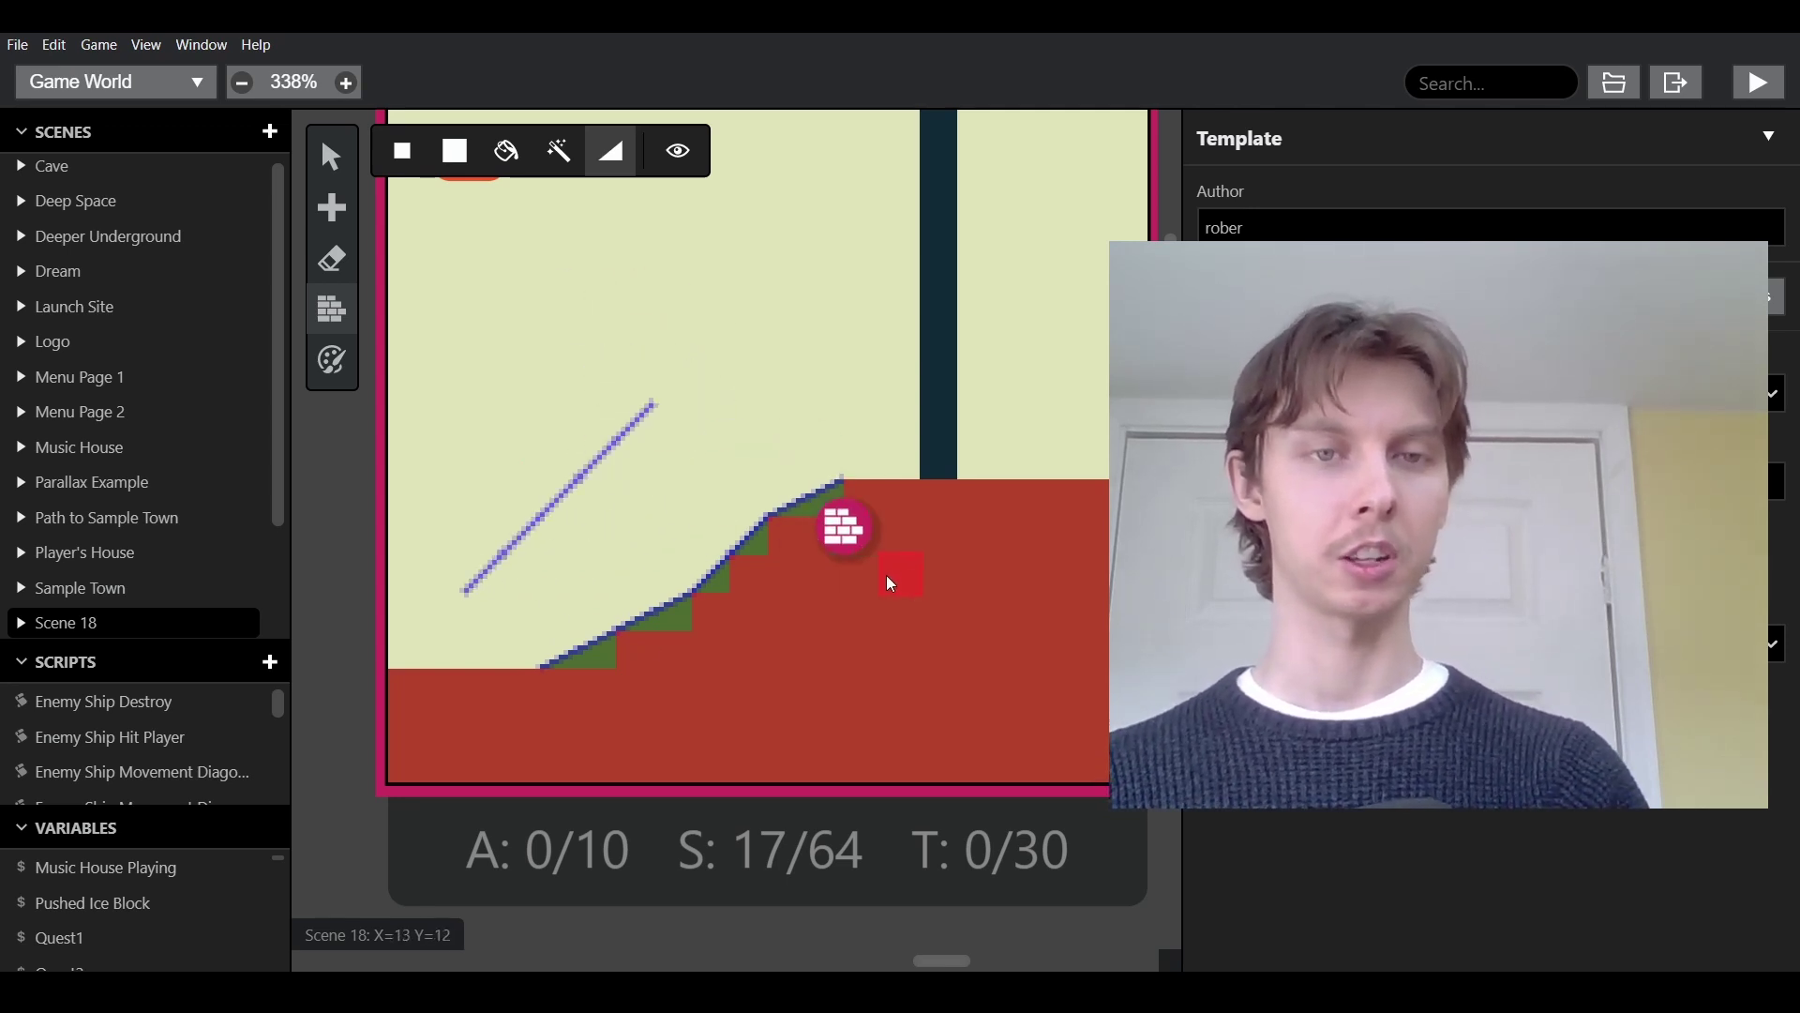
Step: Switch to palette colouring mode, then choose the Priority brush instead
scroll(562, 647, "up", 3, "ctrl")
scroll(563, 646, "up", 1, "ctrl")
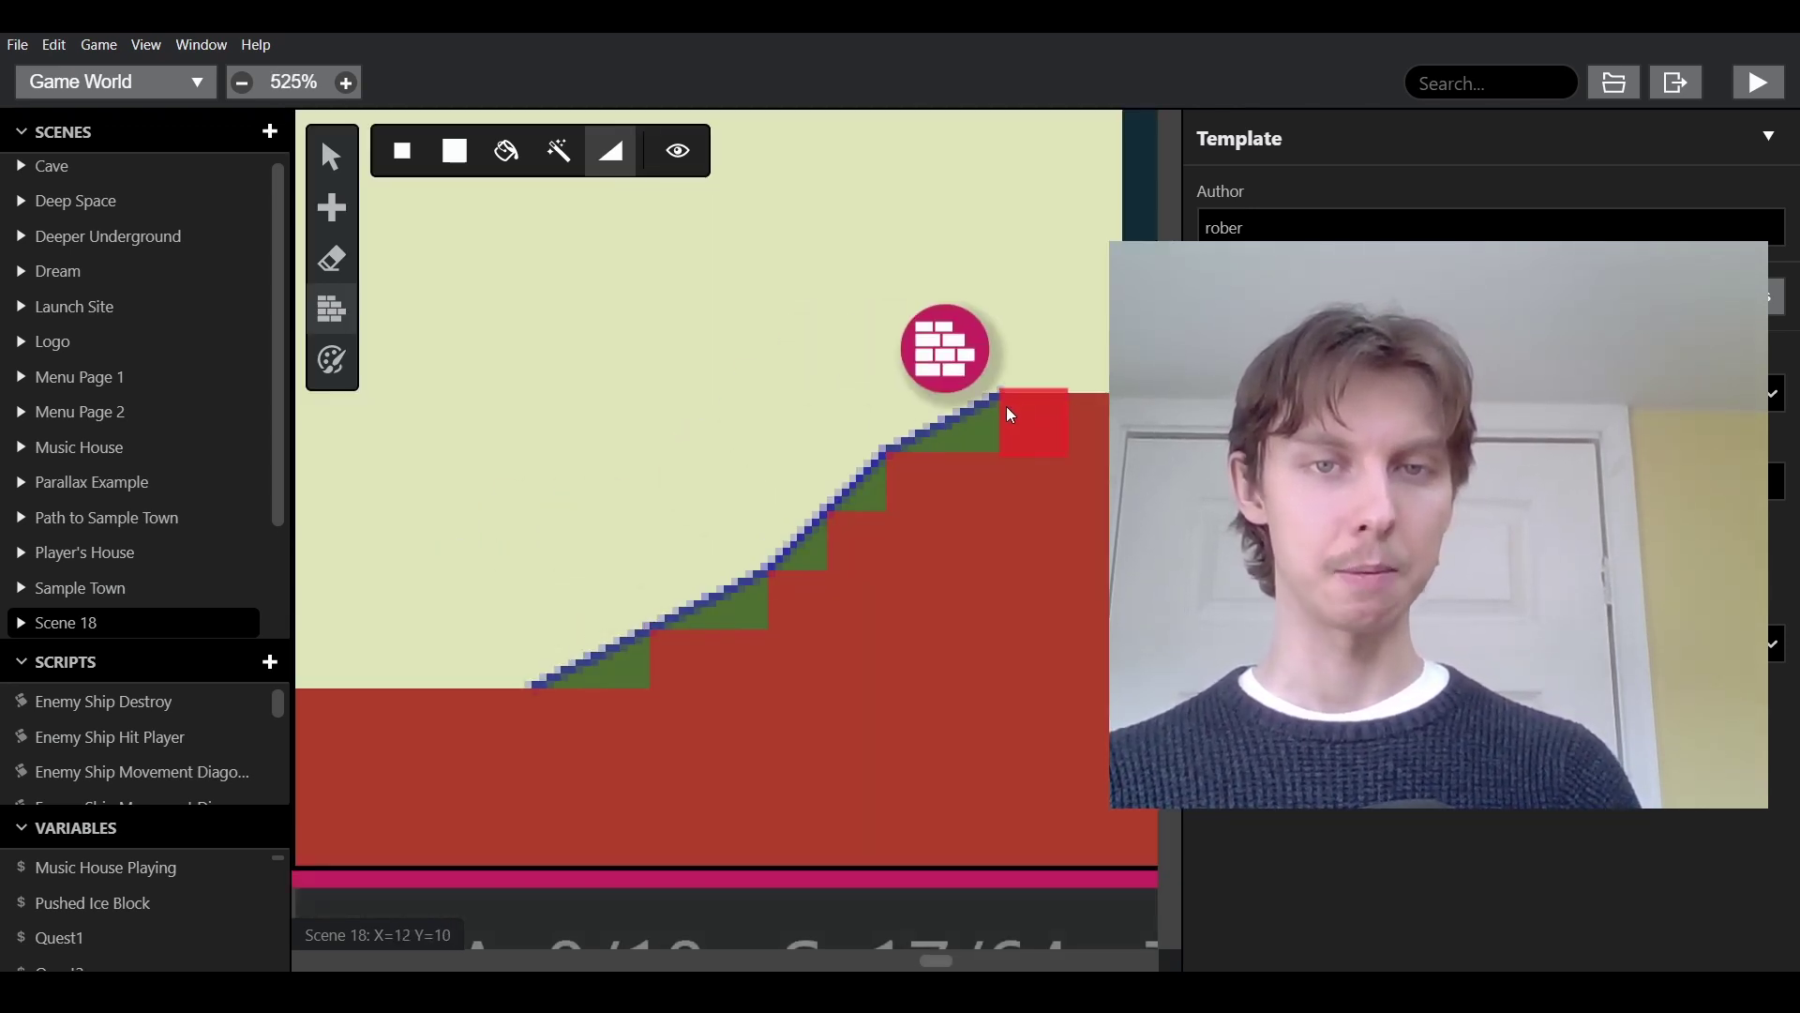
scroll(719, 503, "down", 4, "ctrl")
scroll(728, 486, "up", 1, "ctrl")
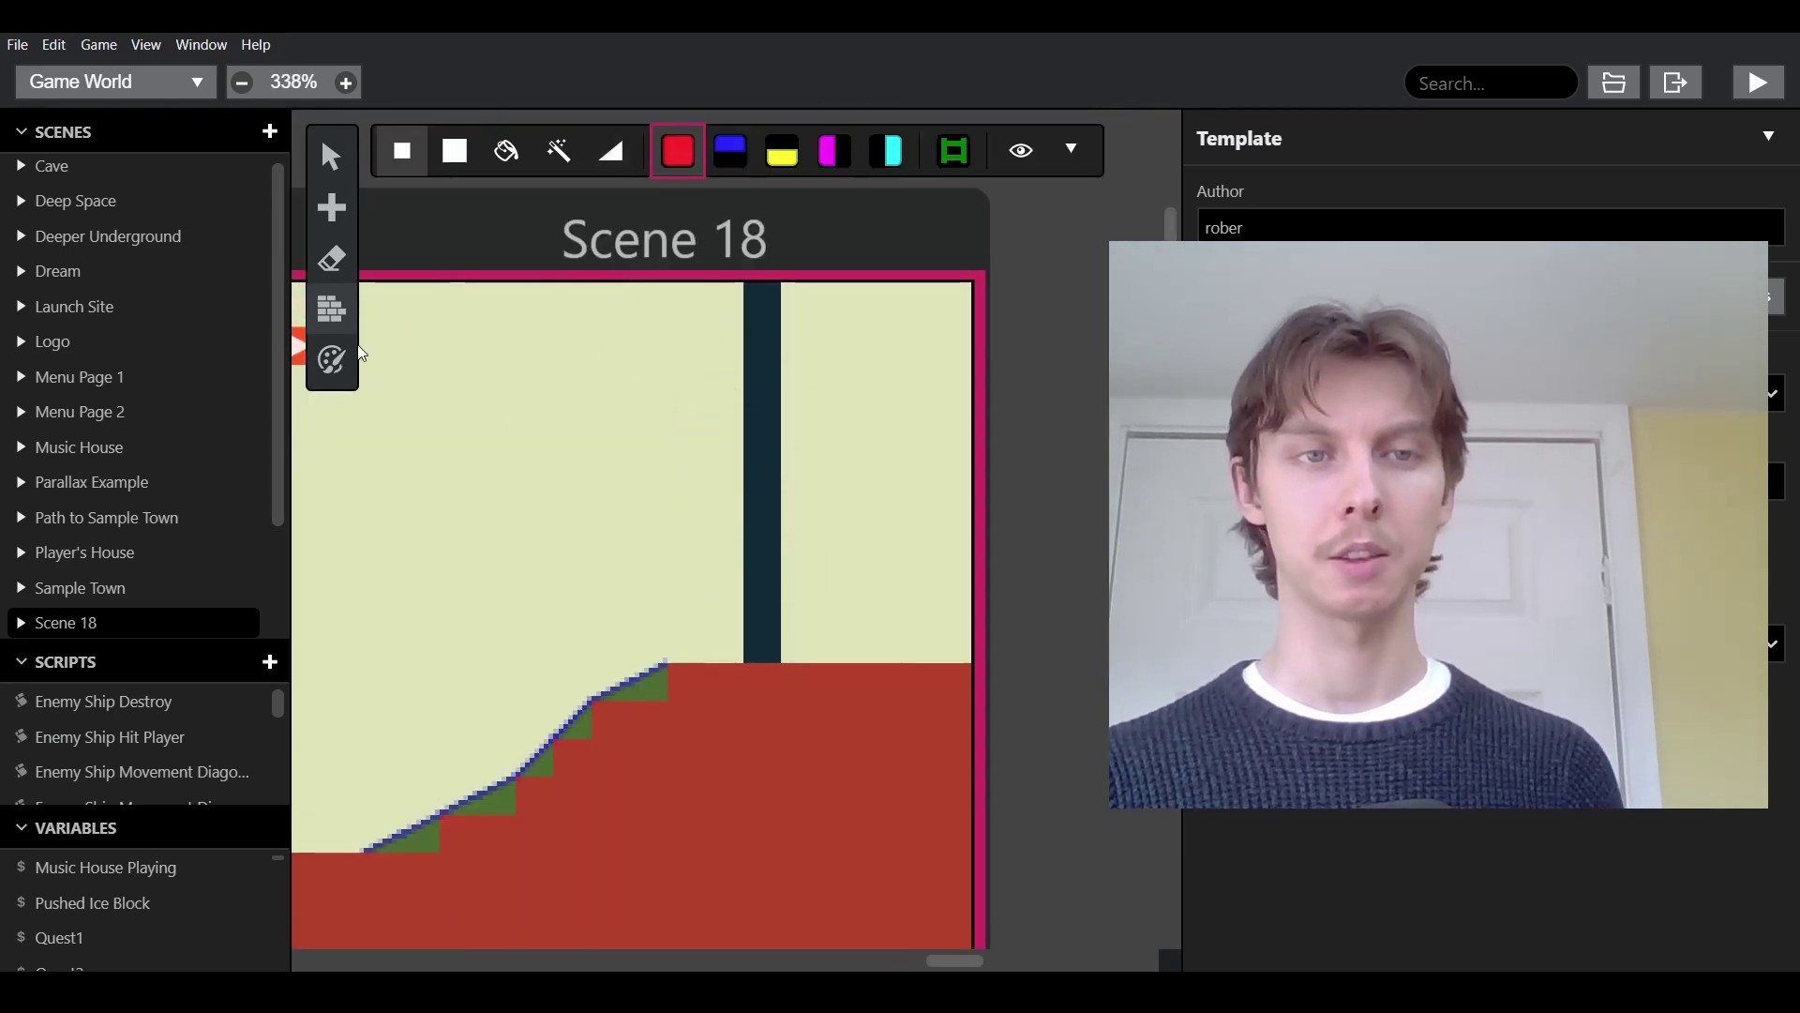
key("p")
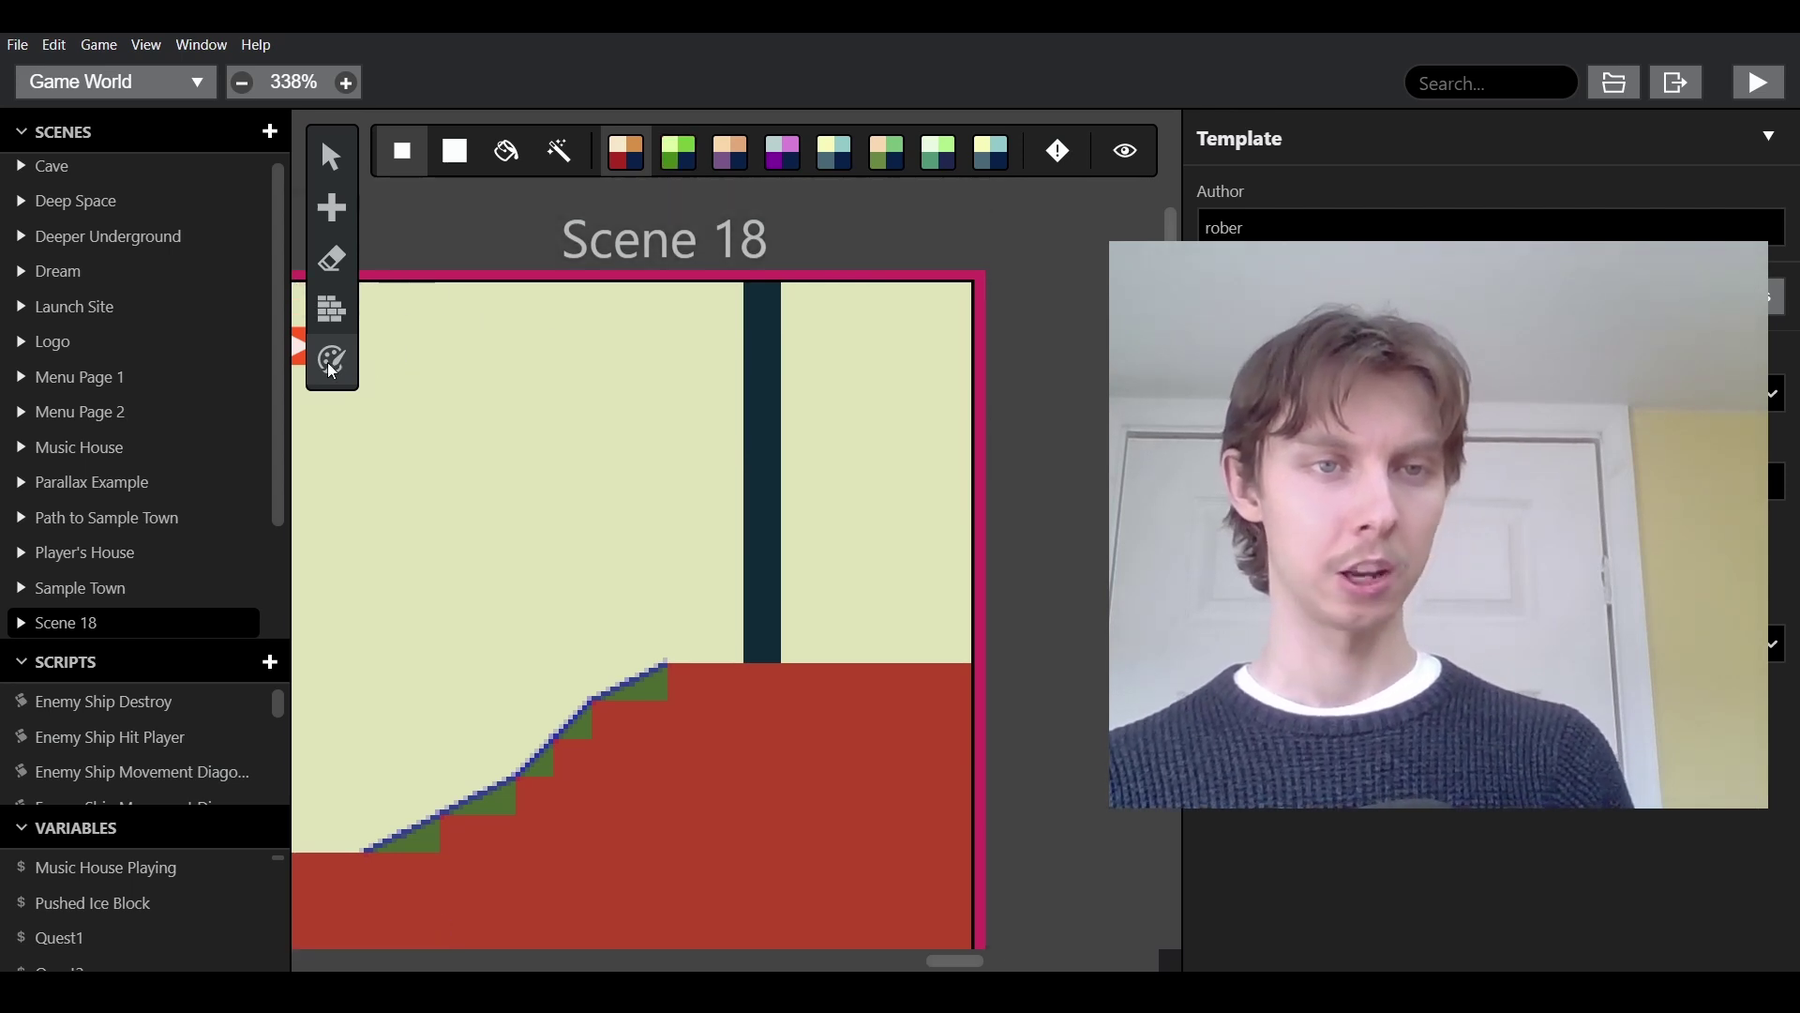
left_click(1060, 156)
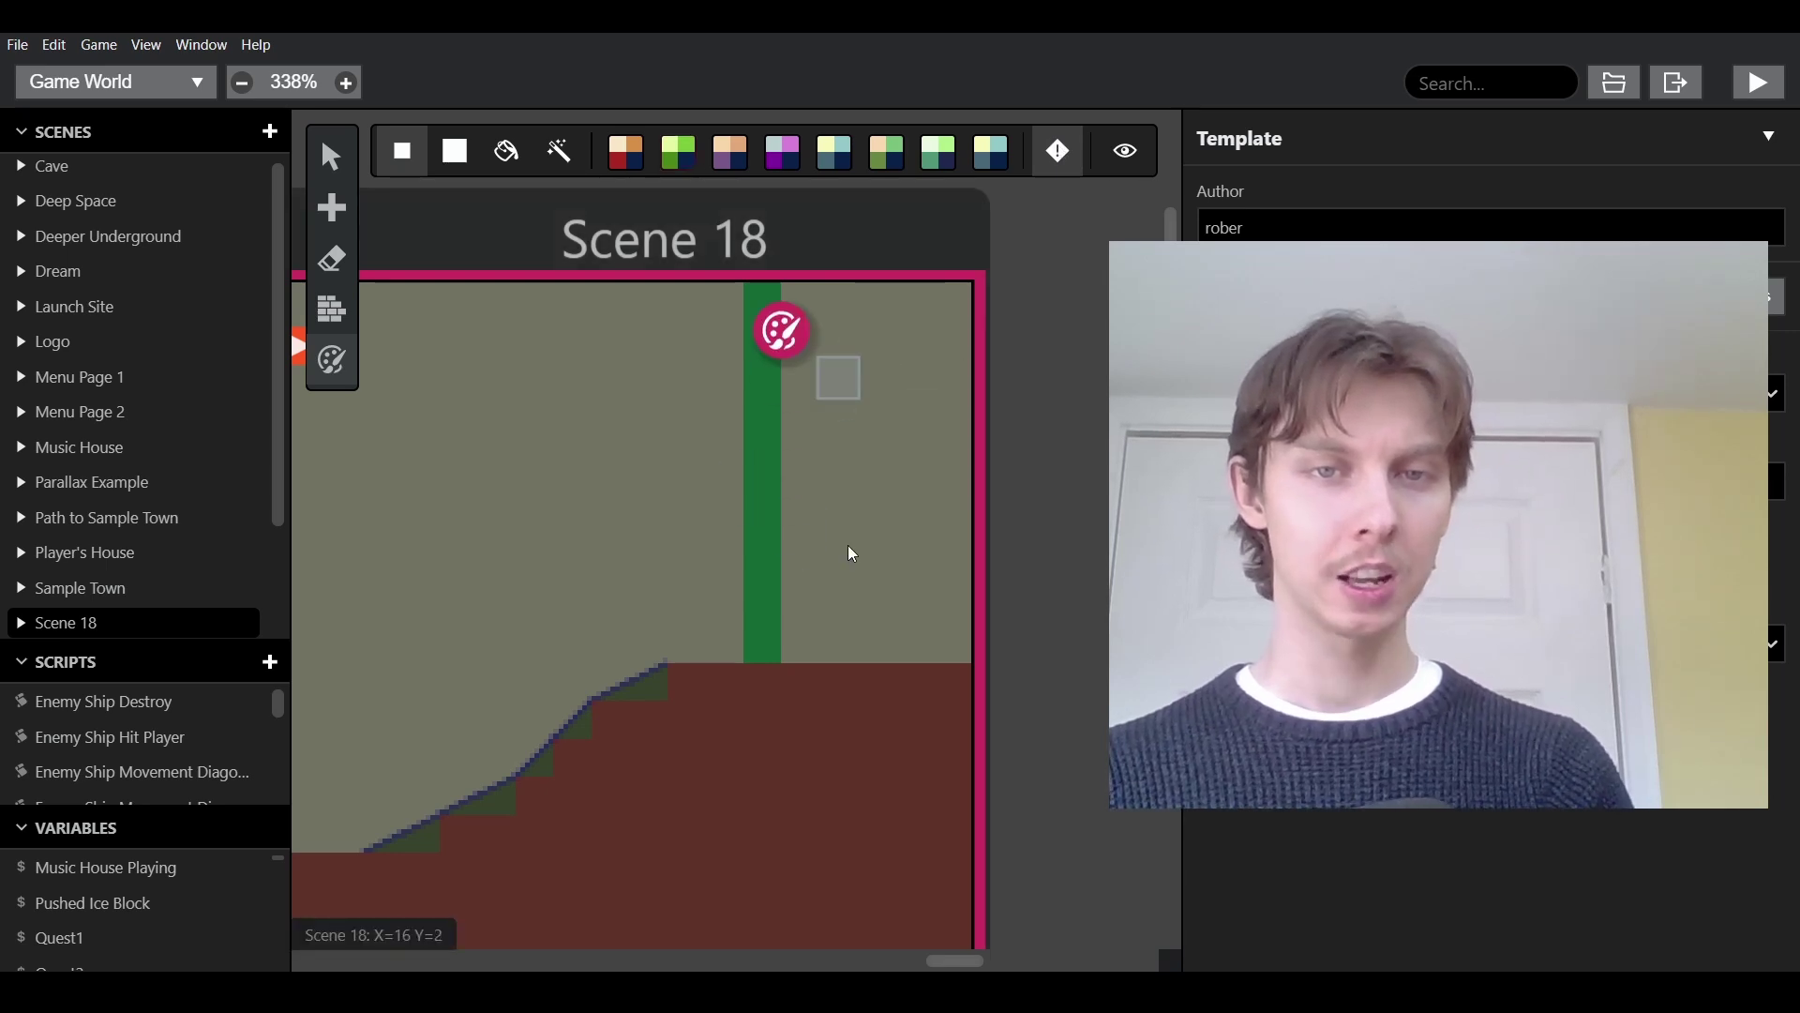
Step: Paint tile priority over the full height of the dark pillar, then along one row of tiles
left_click(911, 418)
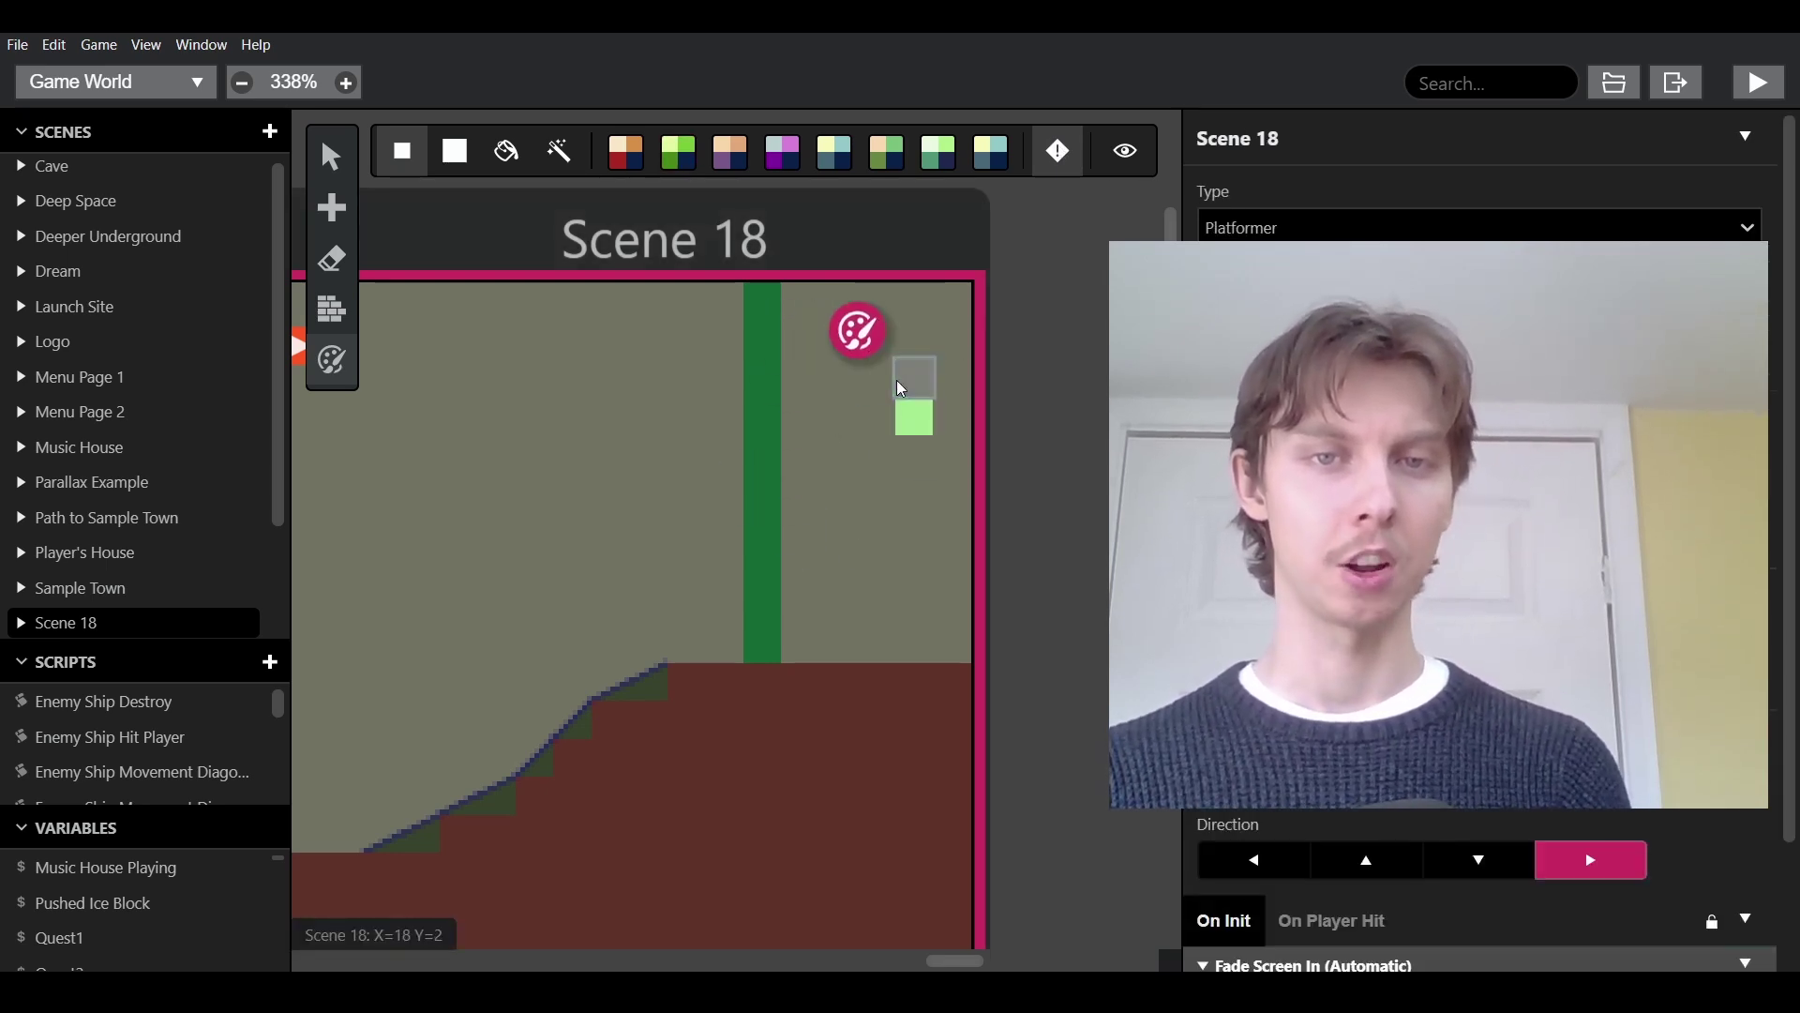
mouse_move(764, 301)
left_mouse_down()
mouse_move(748, 633)
mouse_move(945, 429)
mouse_move(783, 667)
mouse_move(743, 650)
mouse_move(755, 301)
left_mouse_up()
scroll(882, 450, "left", 3)
scroll(882, 450, "down", 2)
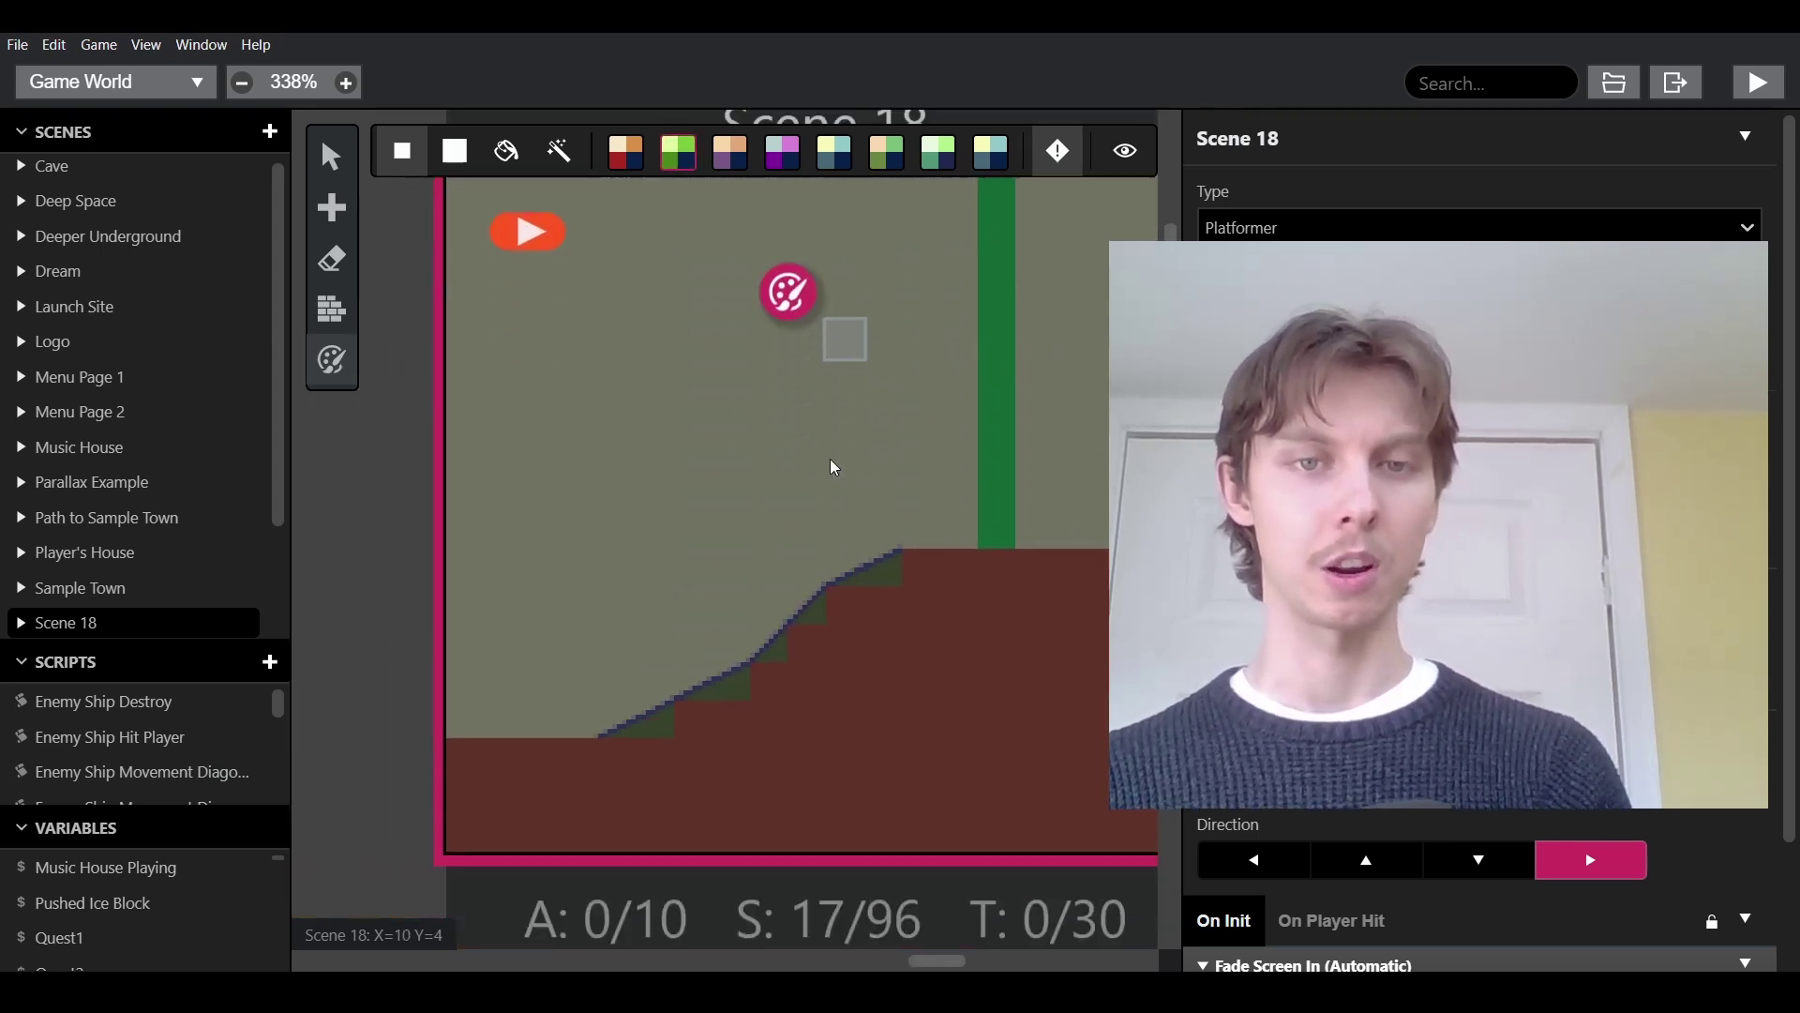
scroll(833, 466, "down", 3)
left_click_drag(539, 372, 825, 367)
scroll(901, 356, "up", 6)
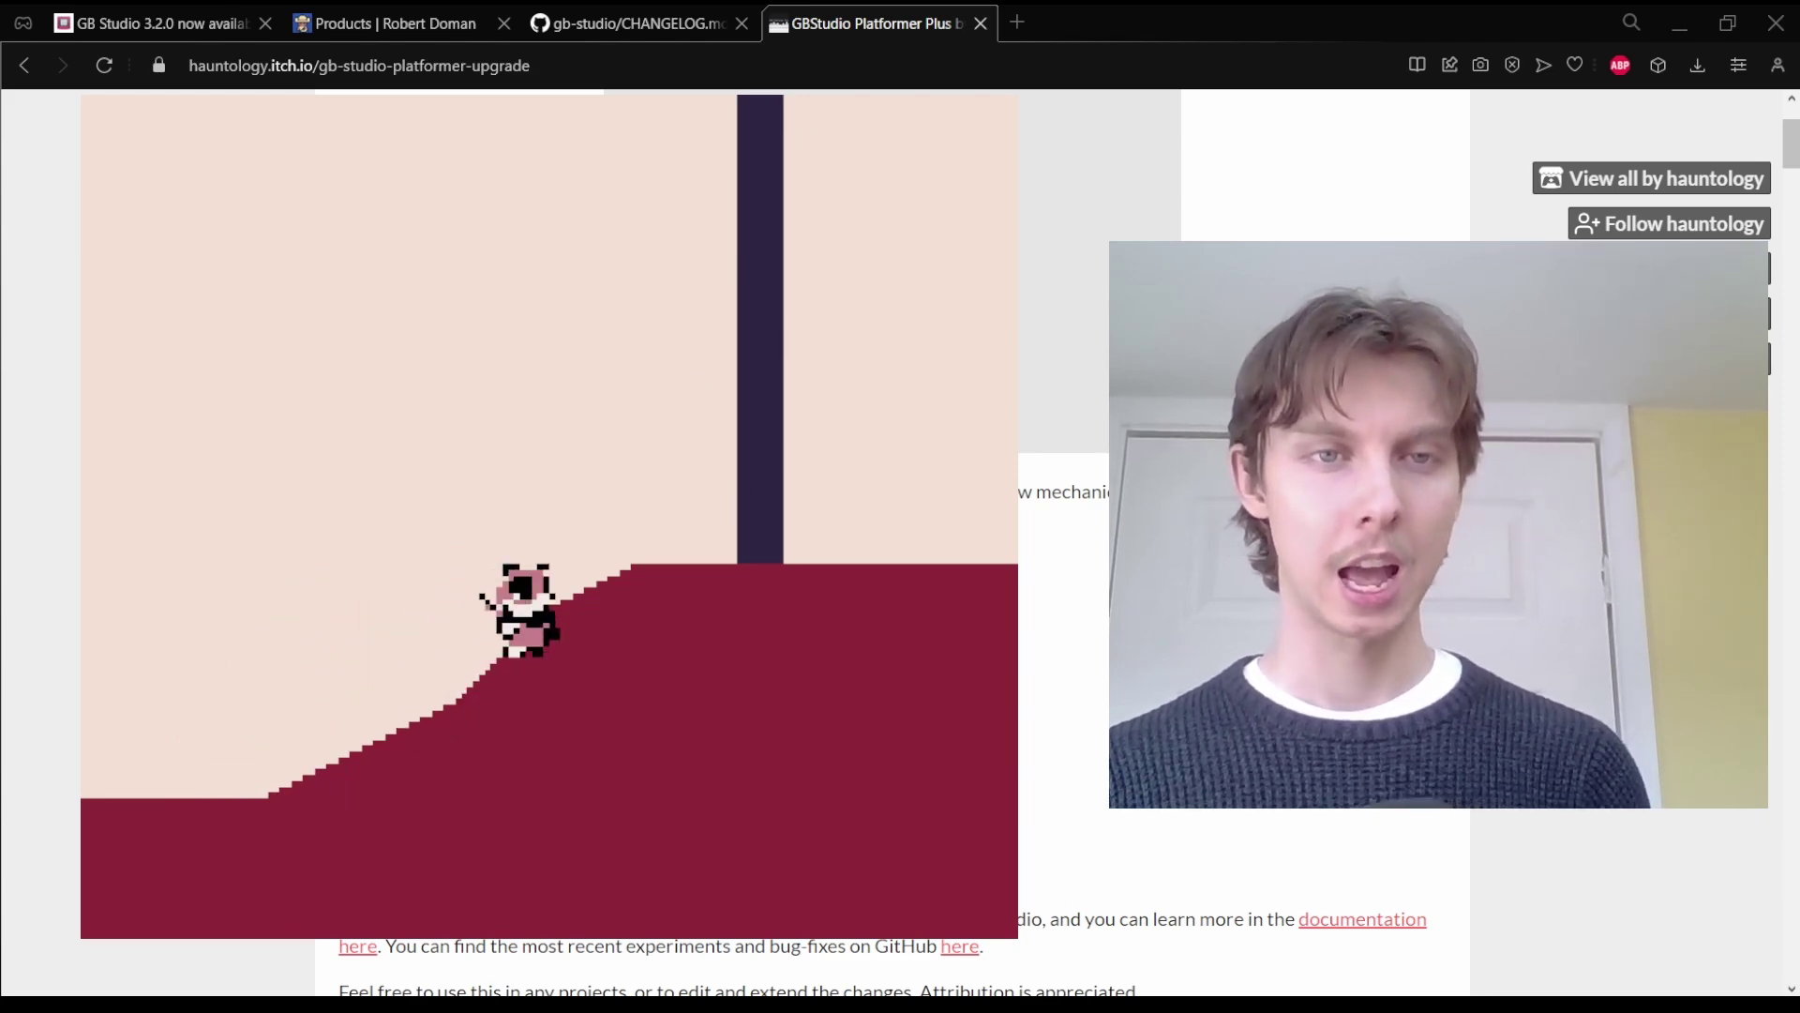
Step: Scroll the Platformer Plus plugin page down to its downloads and comments
scroll(891, 563, "down", 10)
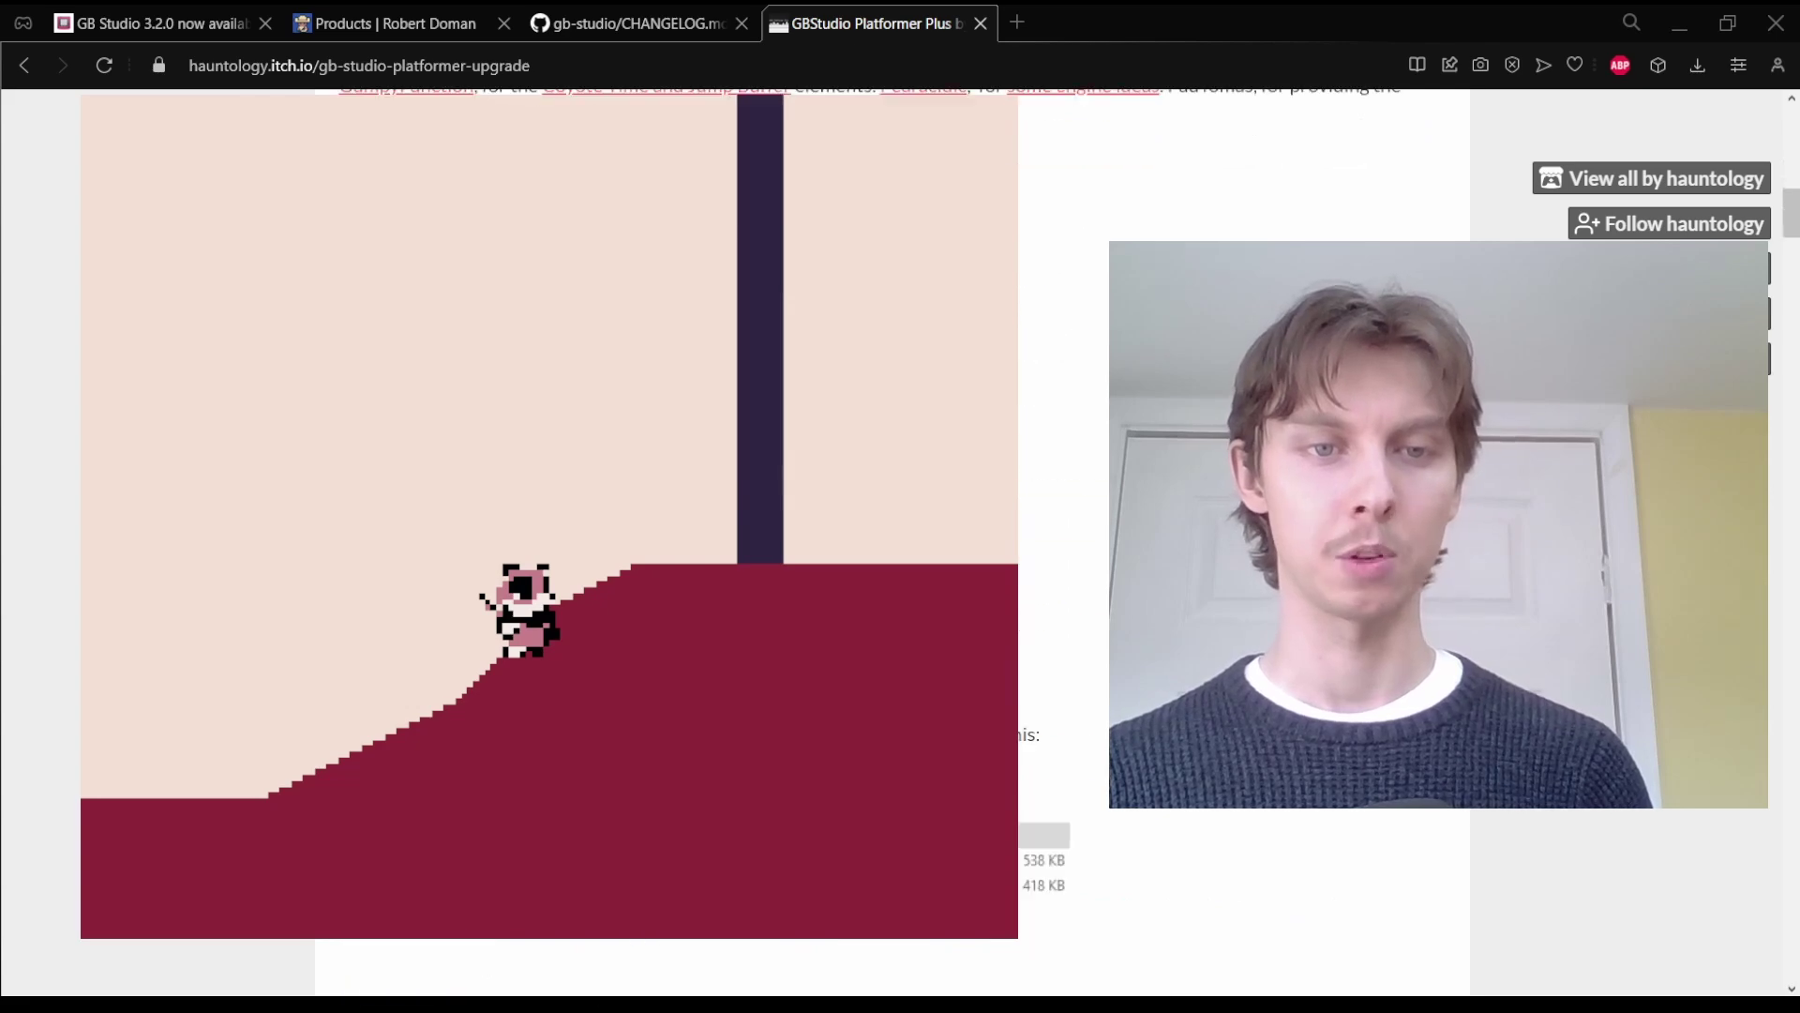
scroll(891, 563, "down", 7)
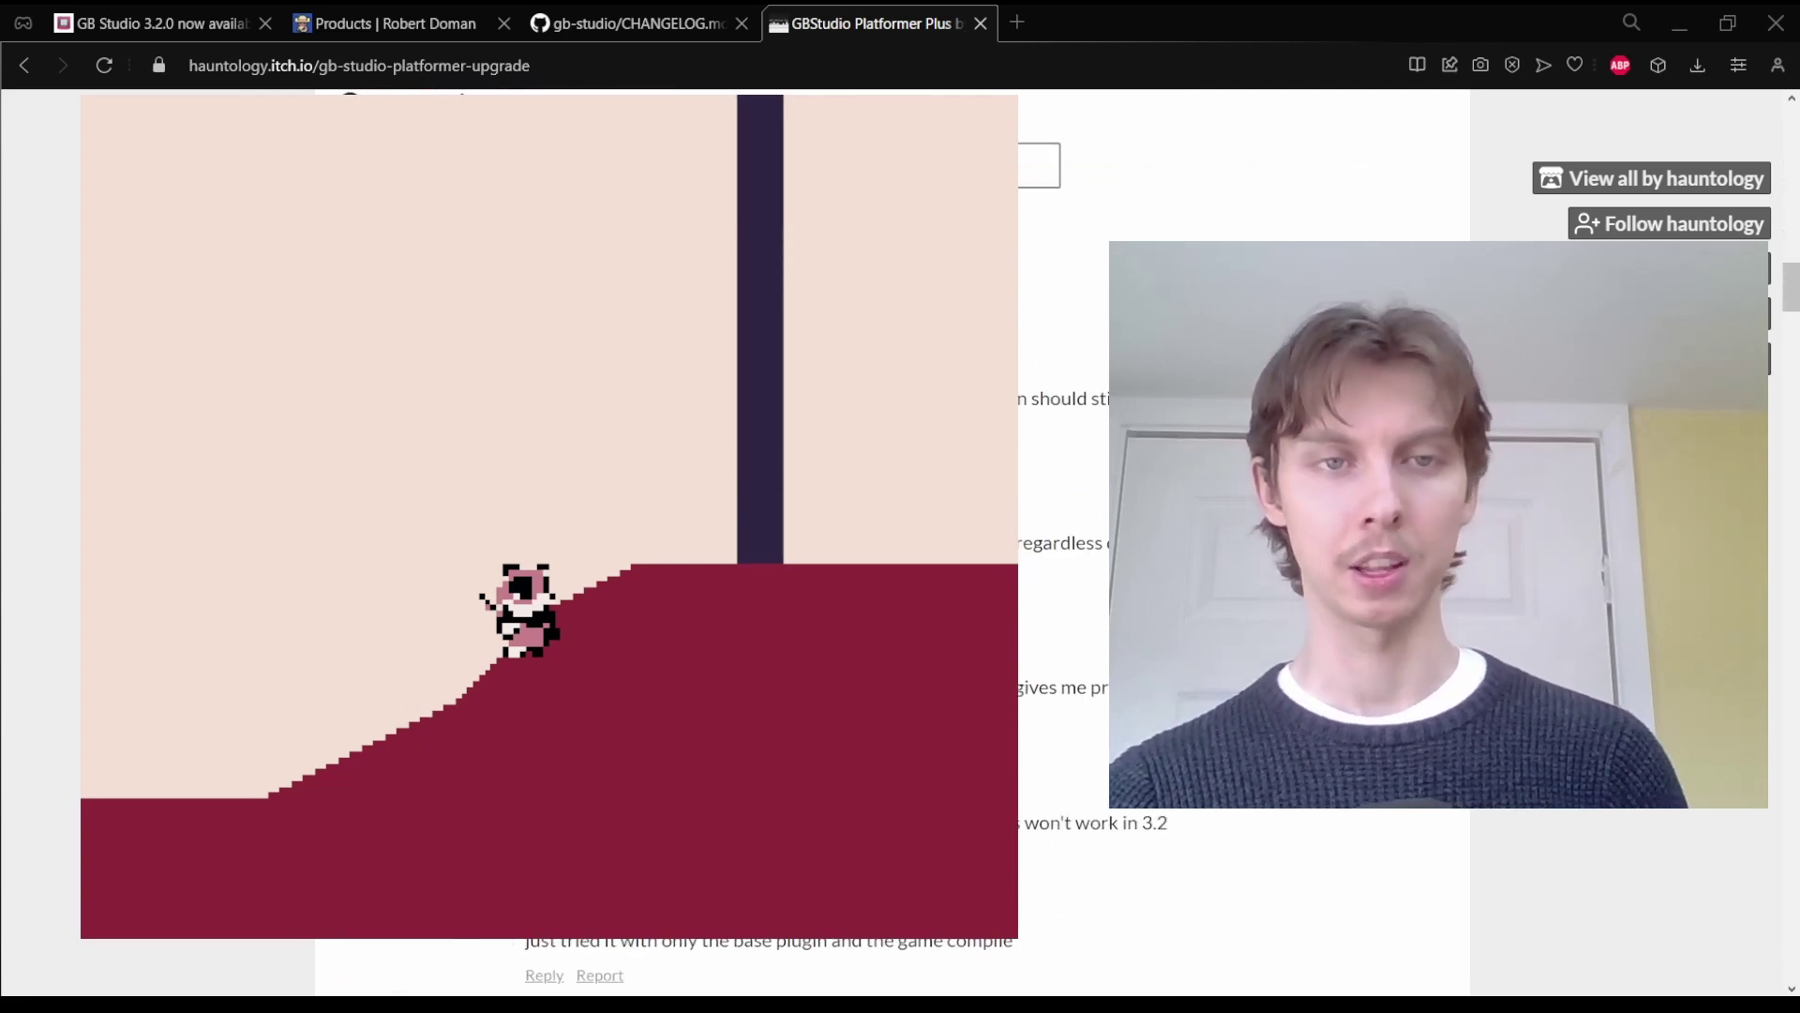
scroll(891, 562, "down", 2)
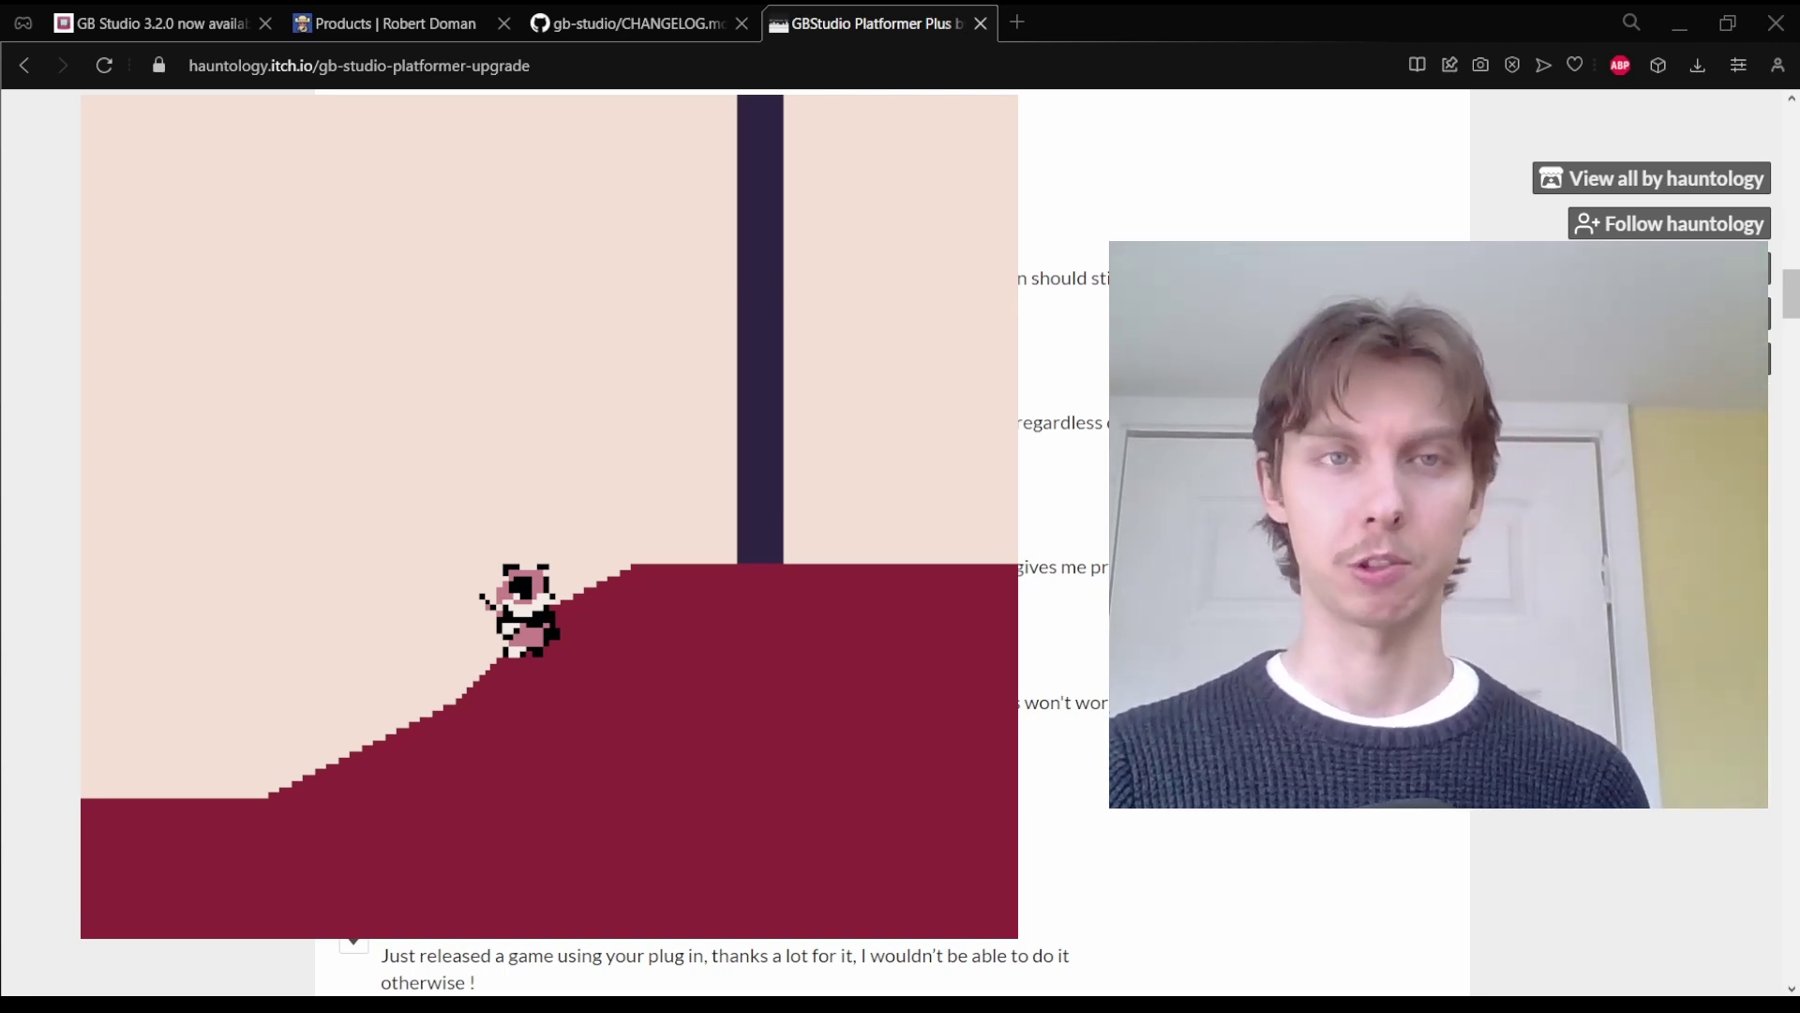
Step: Switch to the GitHub CHANGELOG.md tab and find the [3.2.0] Added section
key("ctrl+shift+Tab")
scroll(425, 469, "down", 1)
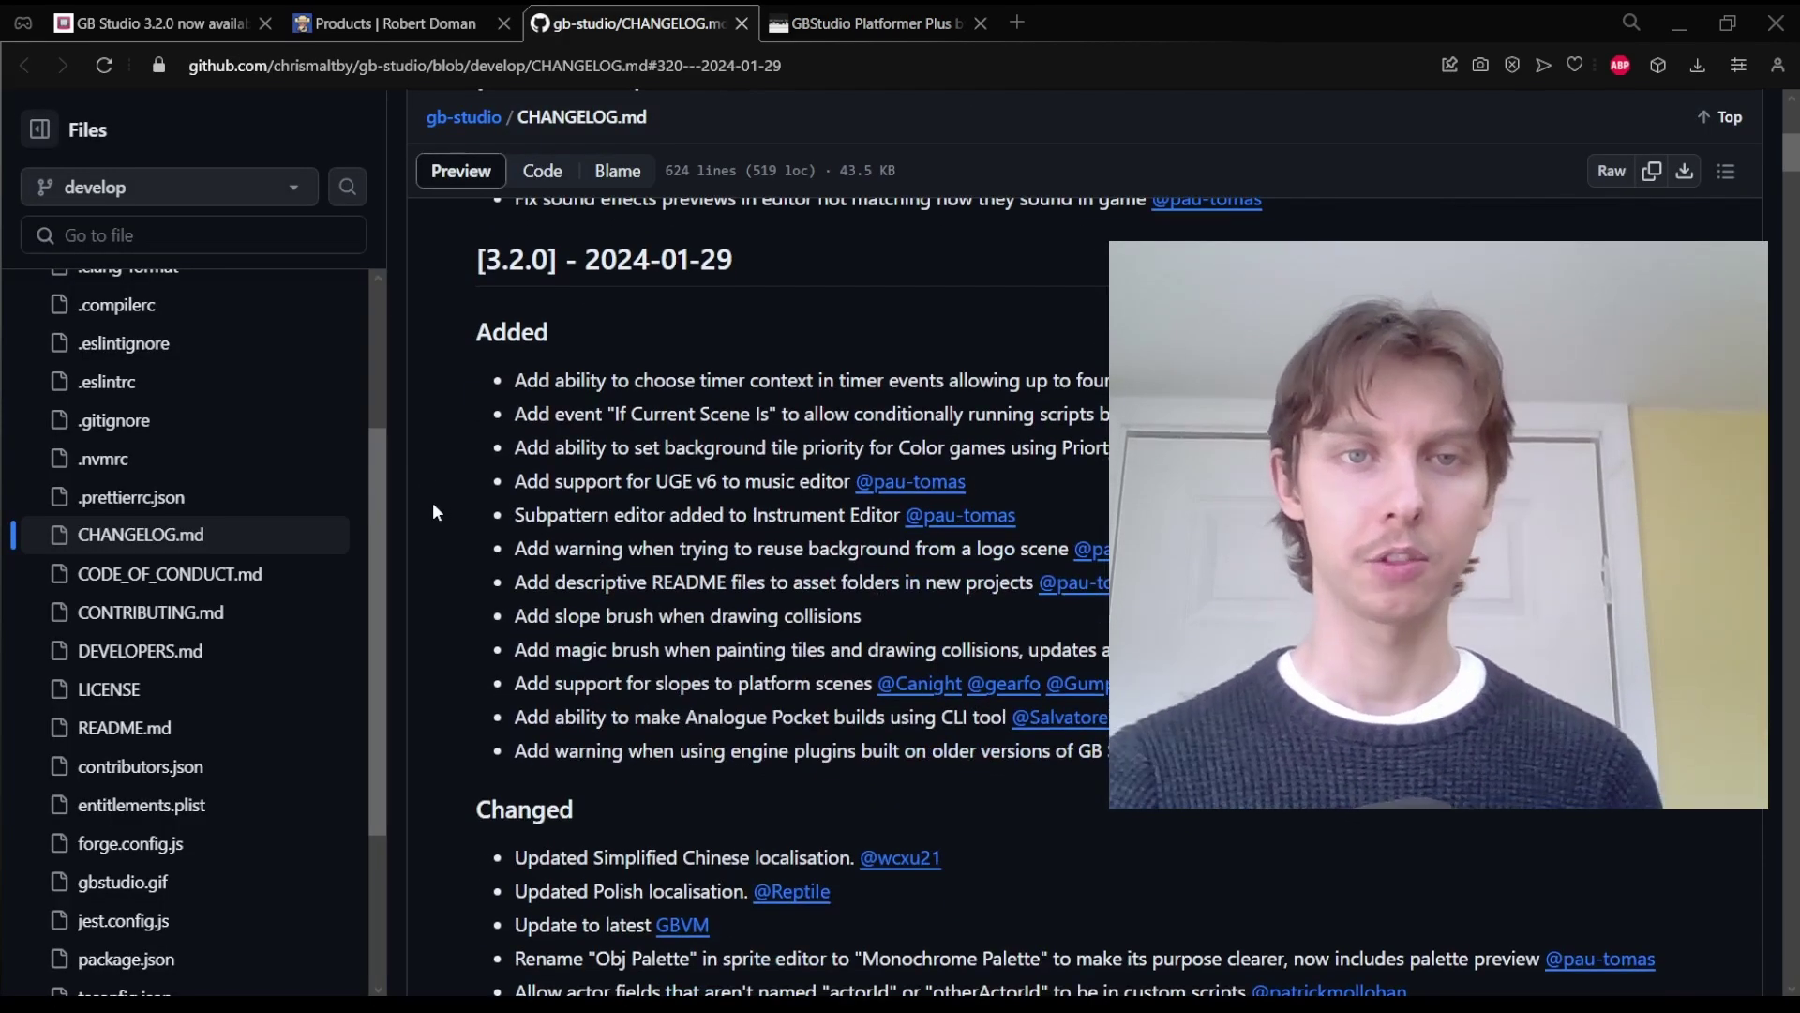
scroll(431, 502, "up", 1)
scroll(437, 483, "up", 1)
scroll(441, 458, "down", 2)
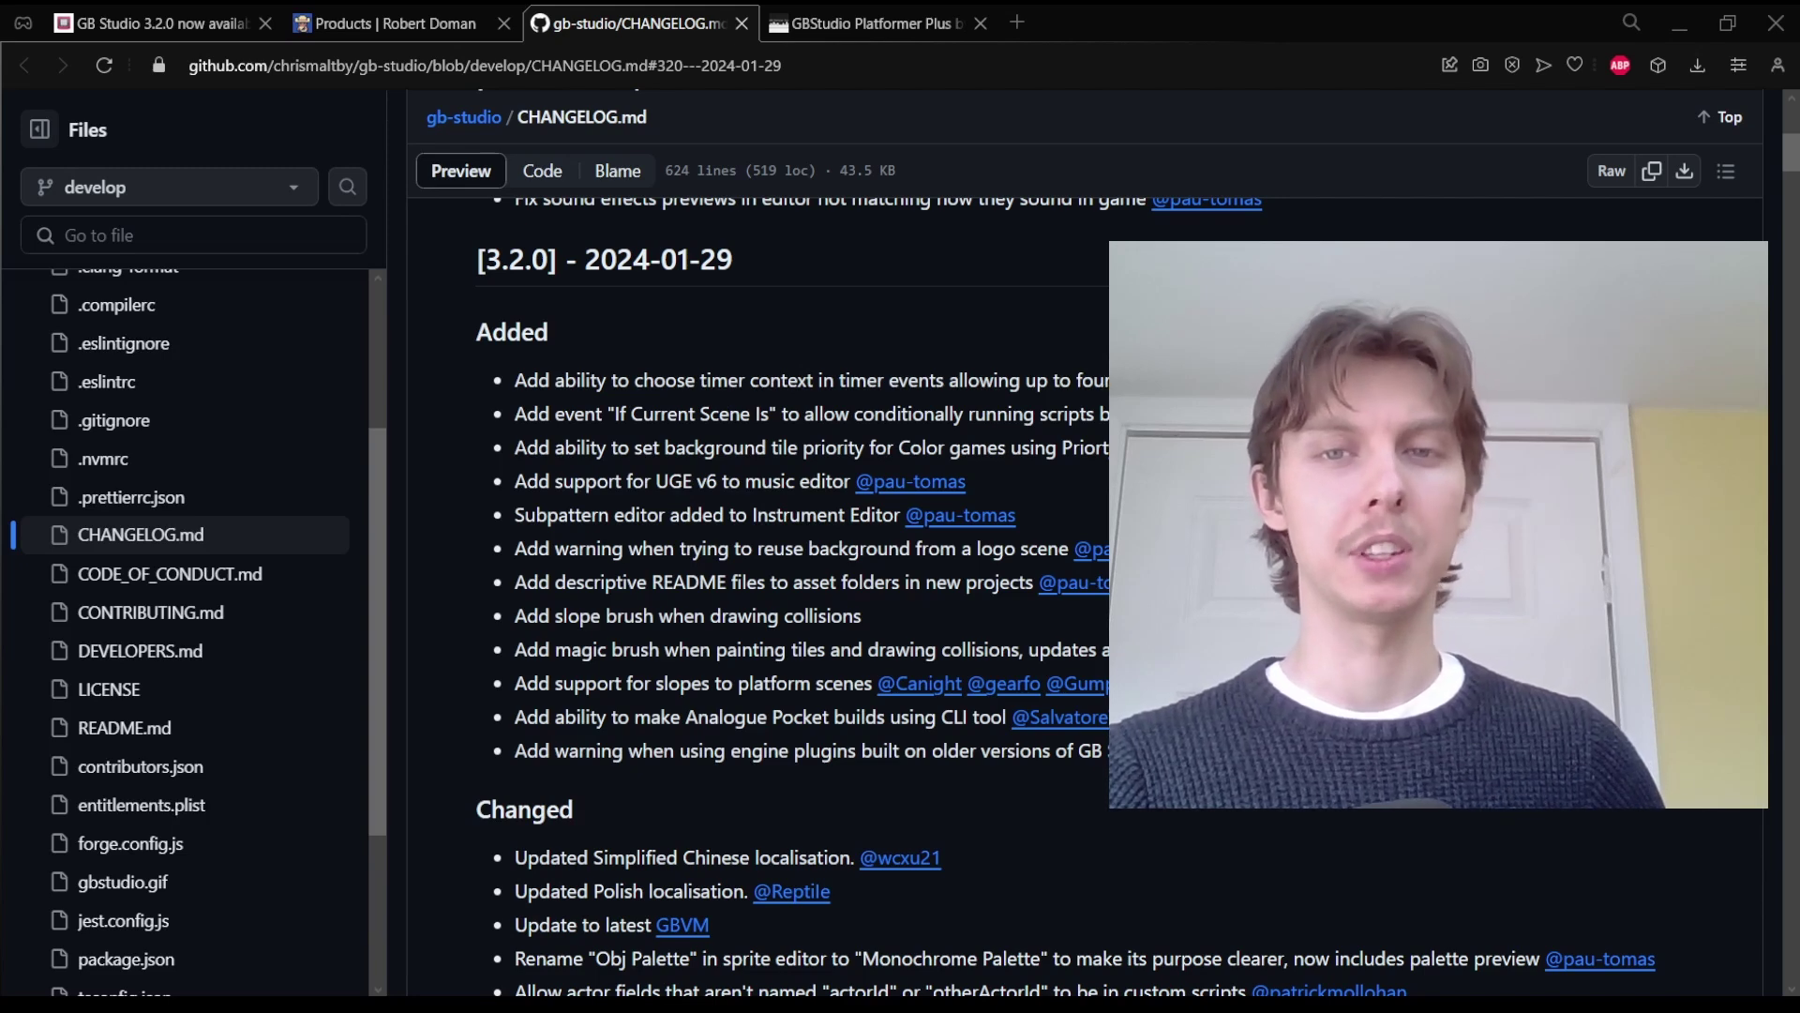
Step: Highlight the timer context, UGE v6 music editor and Subpattern editor bullets while reading
left_click_drag(515, 380, 1109, 380)
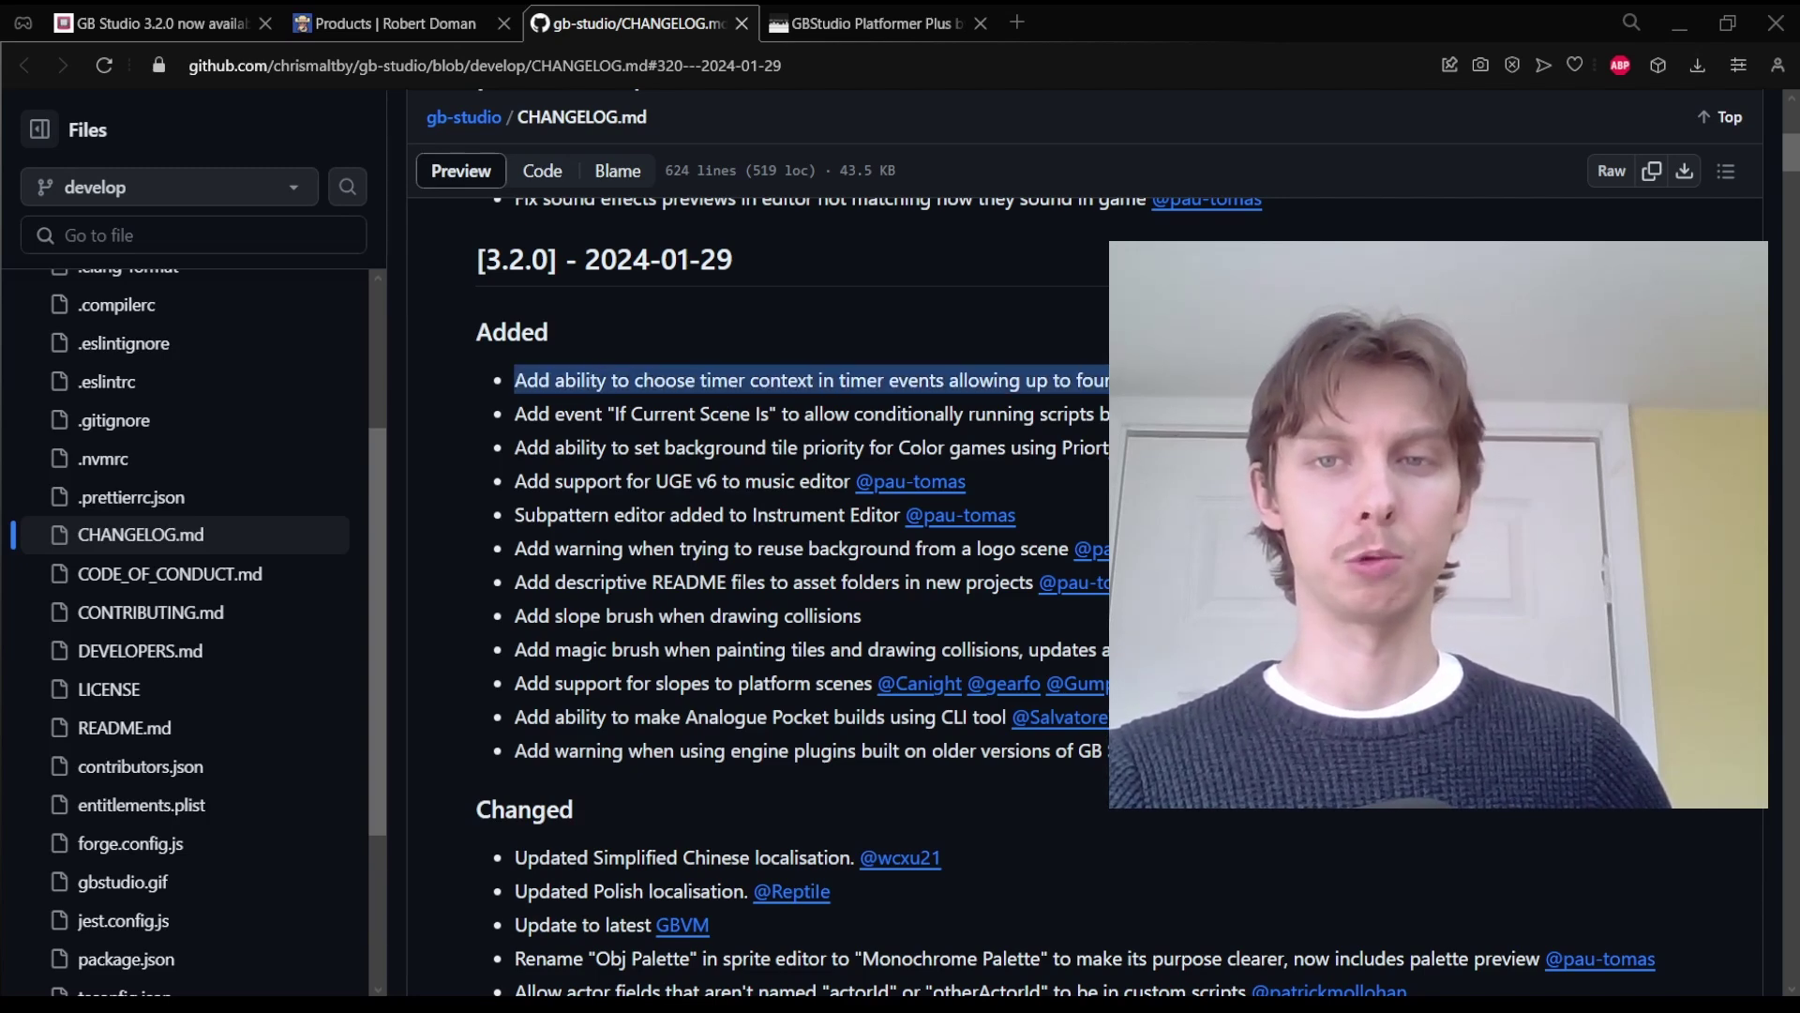
left_click(707, 401)
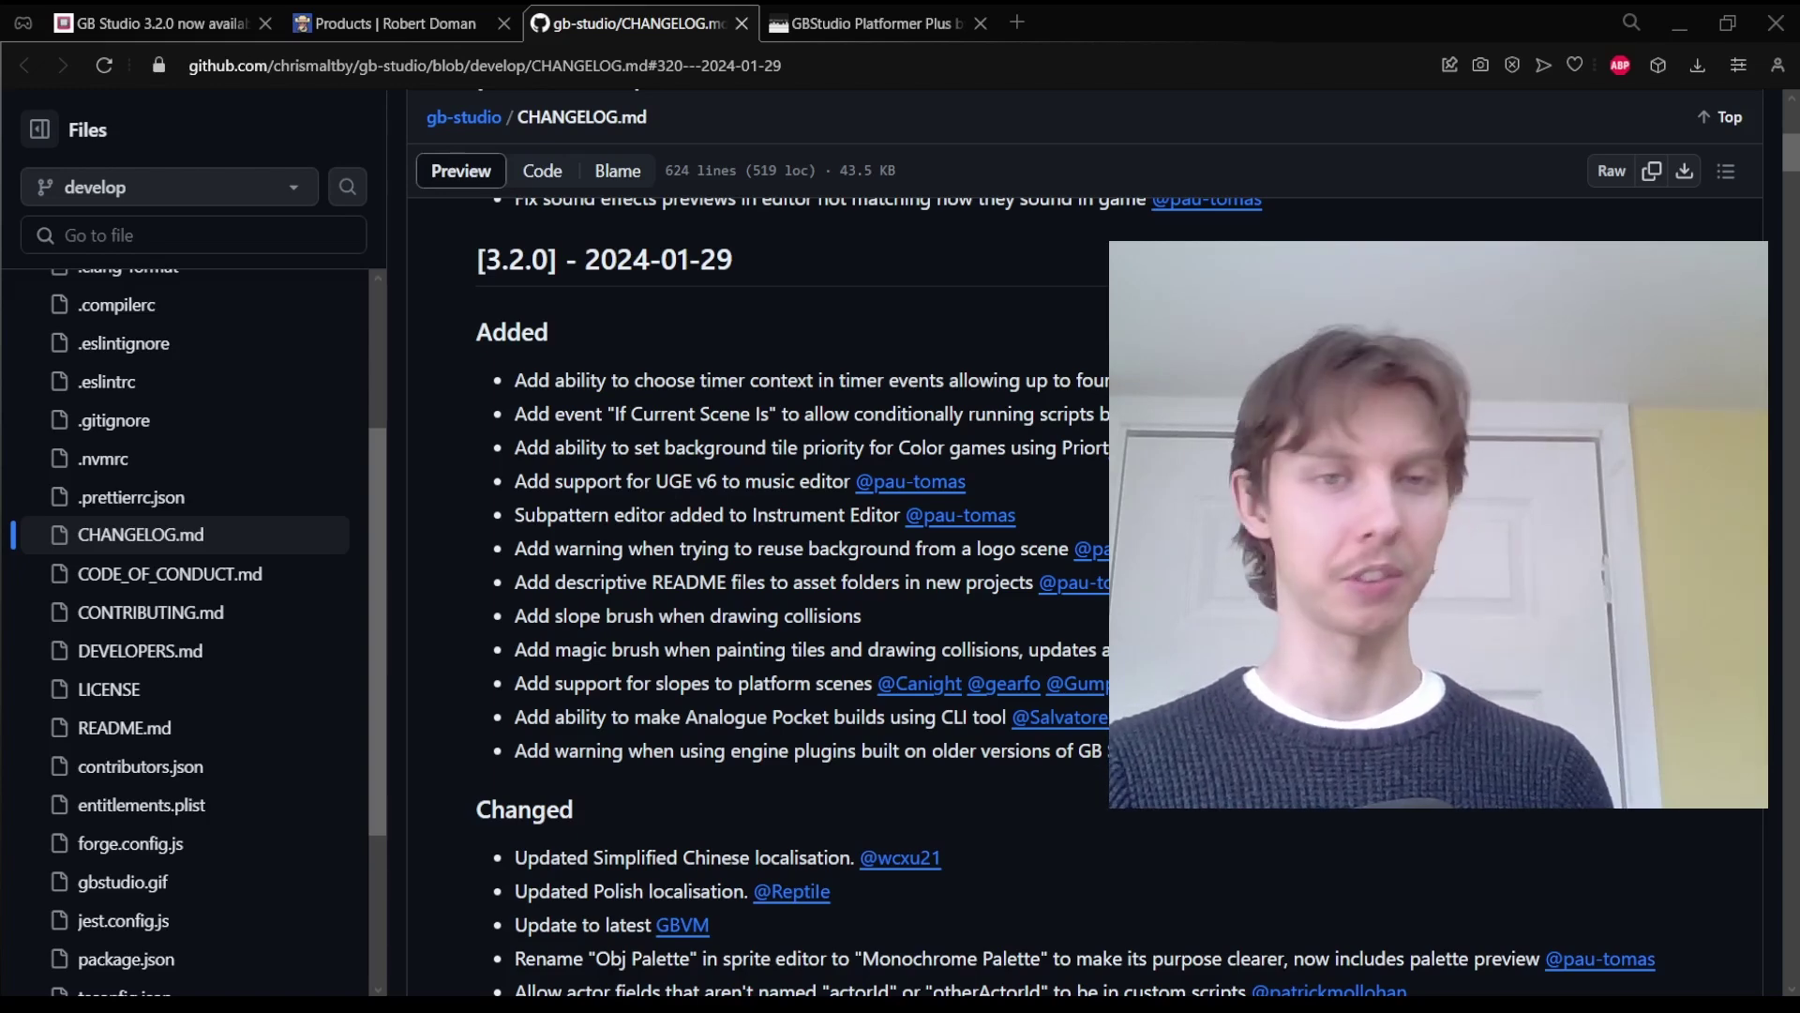
left_click_drag(525, 479, 740, 480)
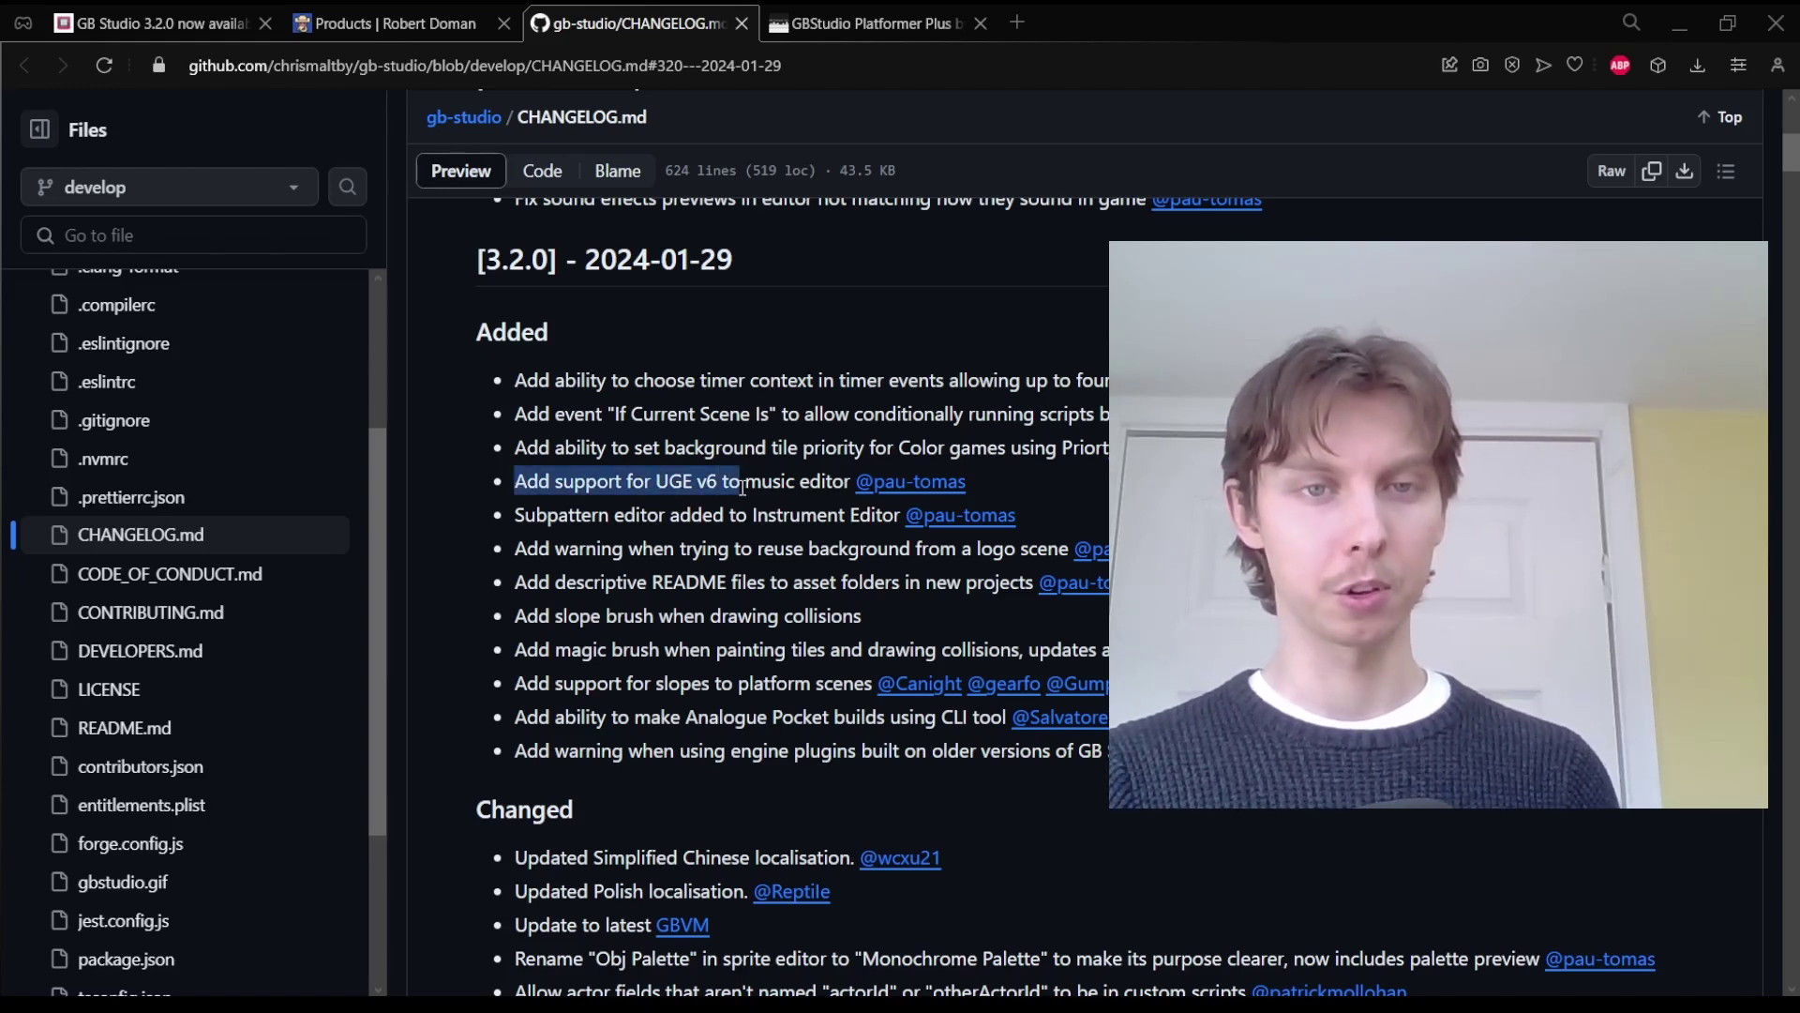
left_click(736, 478)
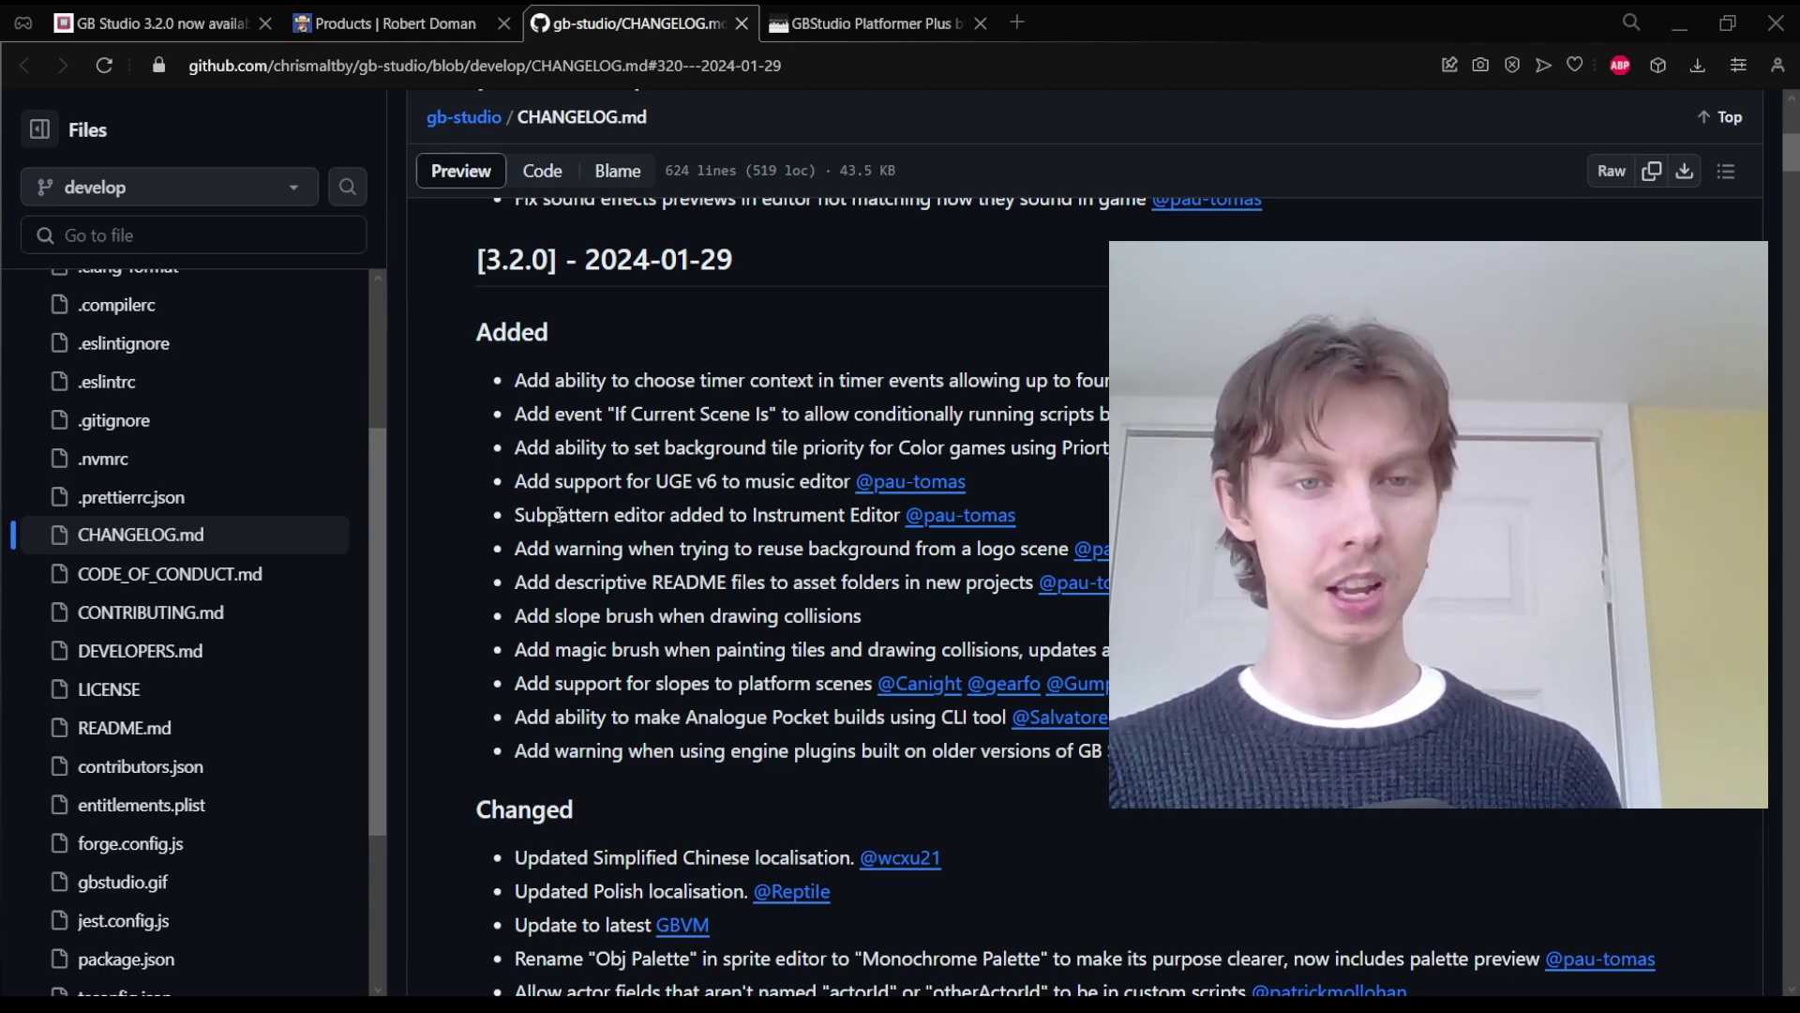
left_click_drag(514, 516, 886, 516)
left_click(886, 515)
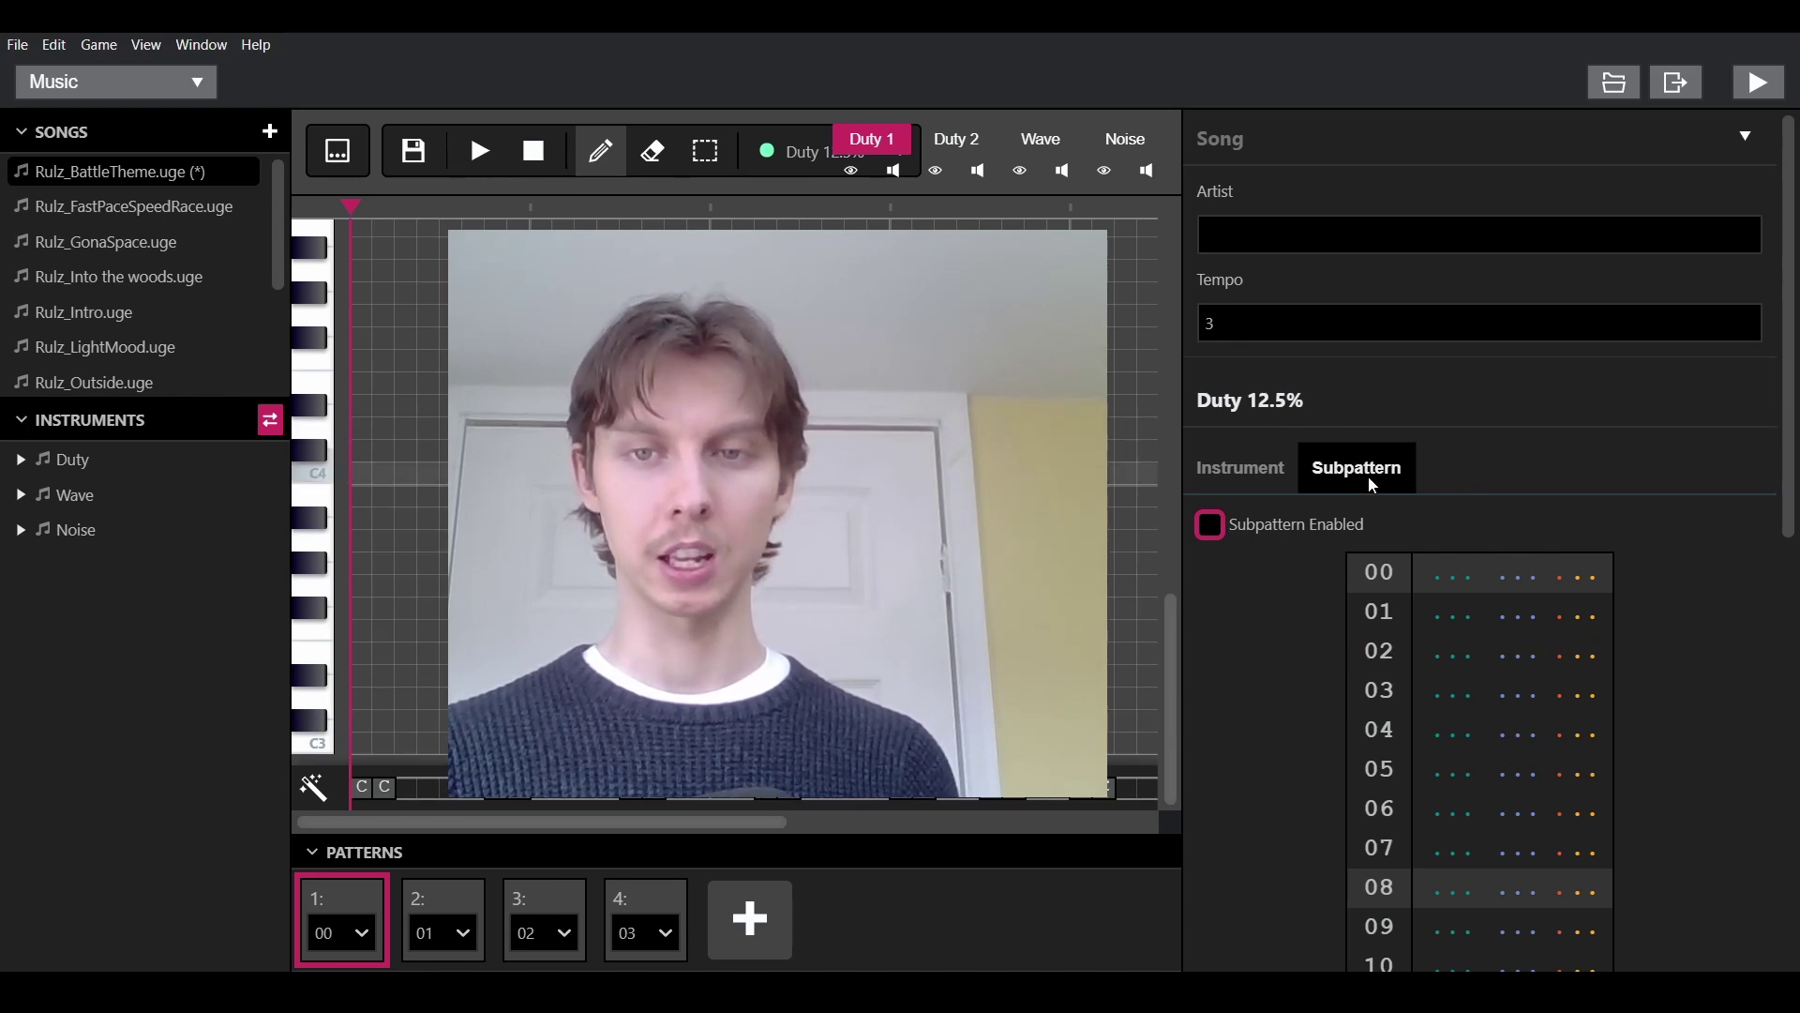
Step: Scroll through the rows of the Duty 12.5% instrument's subpattern in Rulz_BattleTheme.uge
scroll(1497, 599, "down", 8)
scroll(1505, 641, "up", 10)
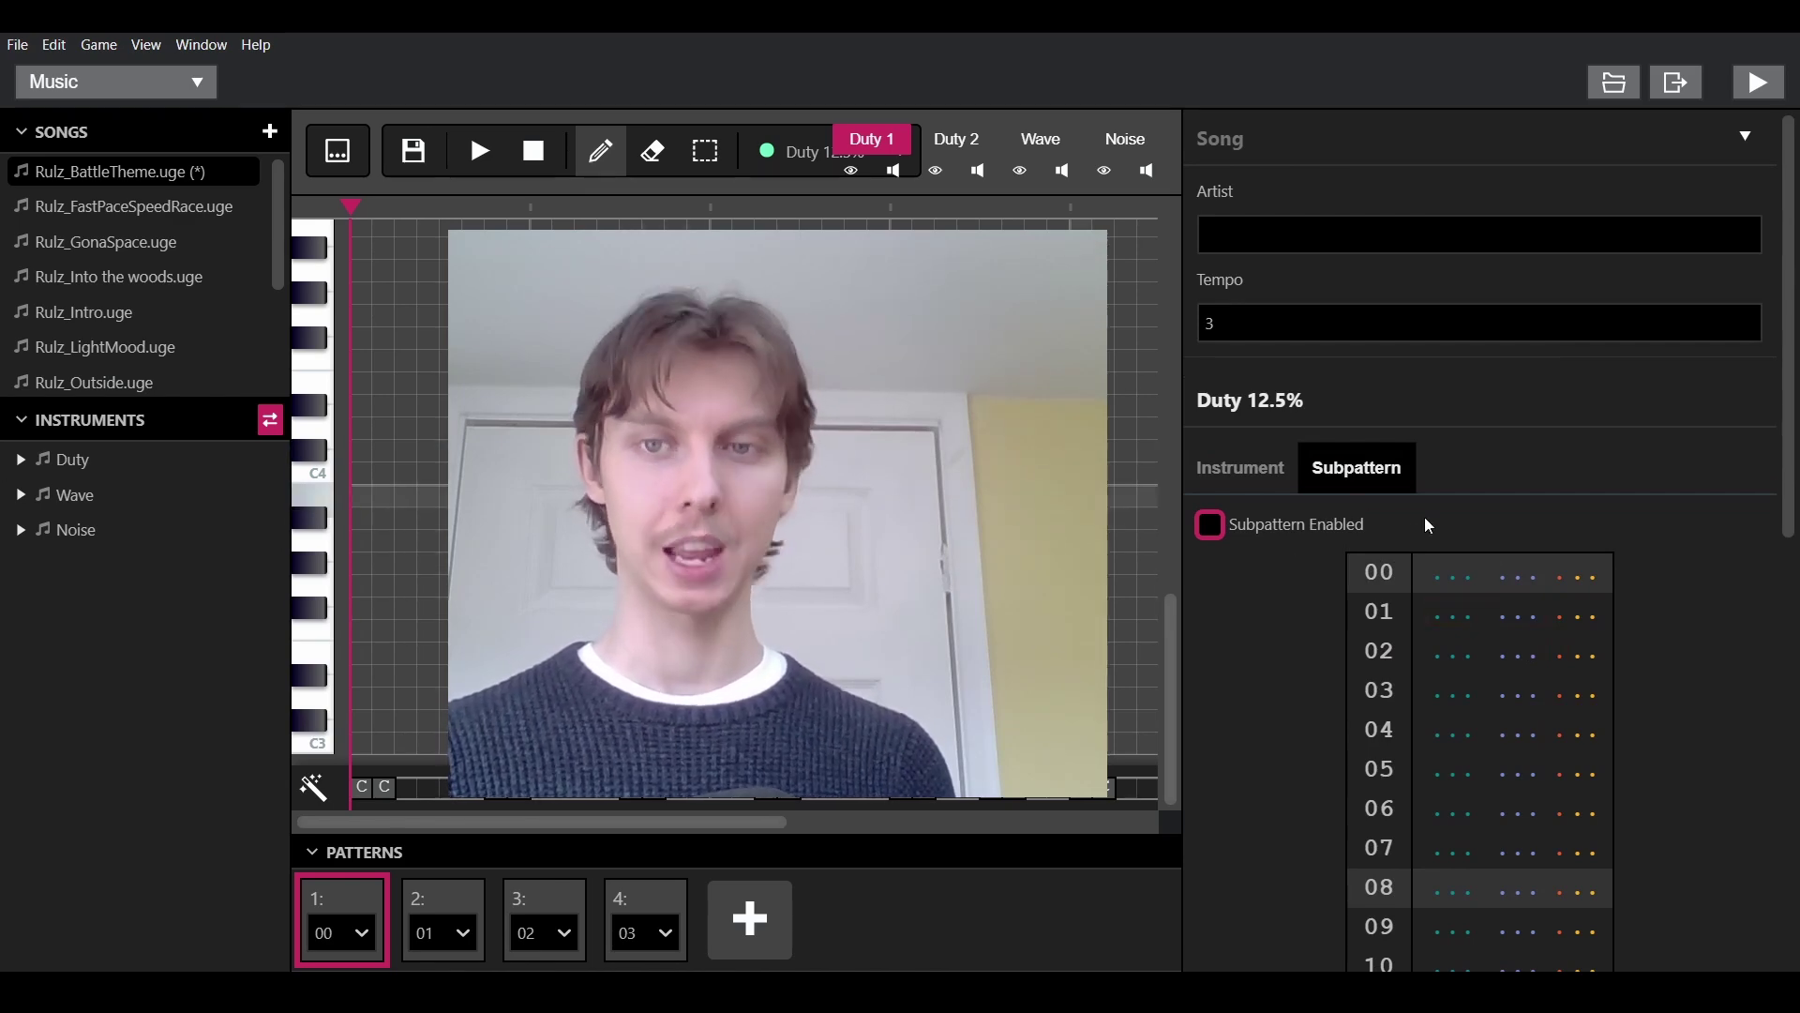
scroll(1572, 608, "down", 8)
scroll(1573, 608, "down", 1)
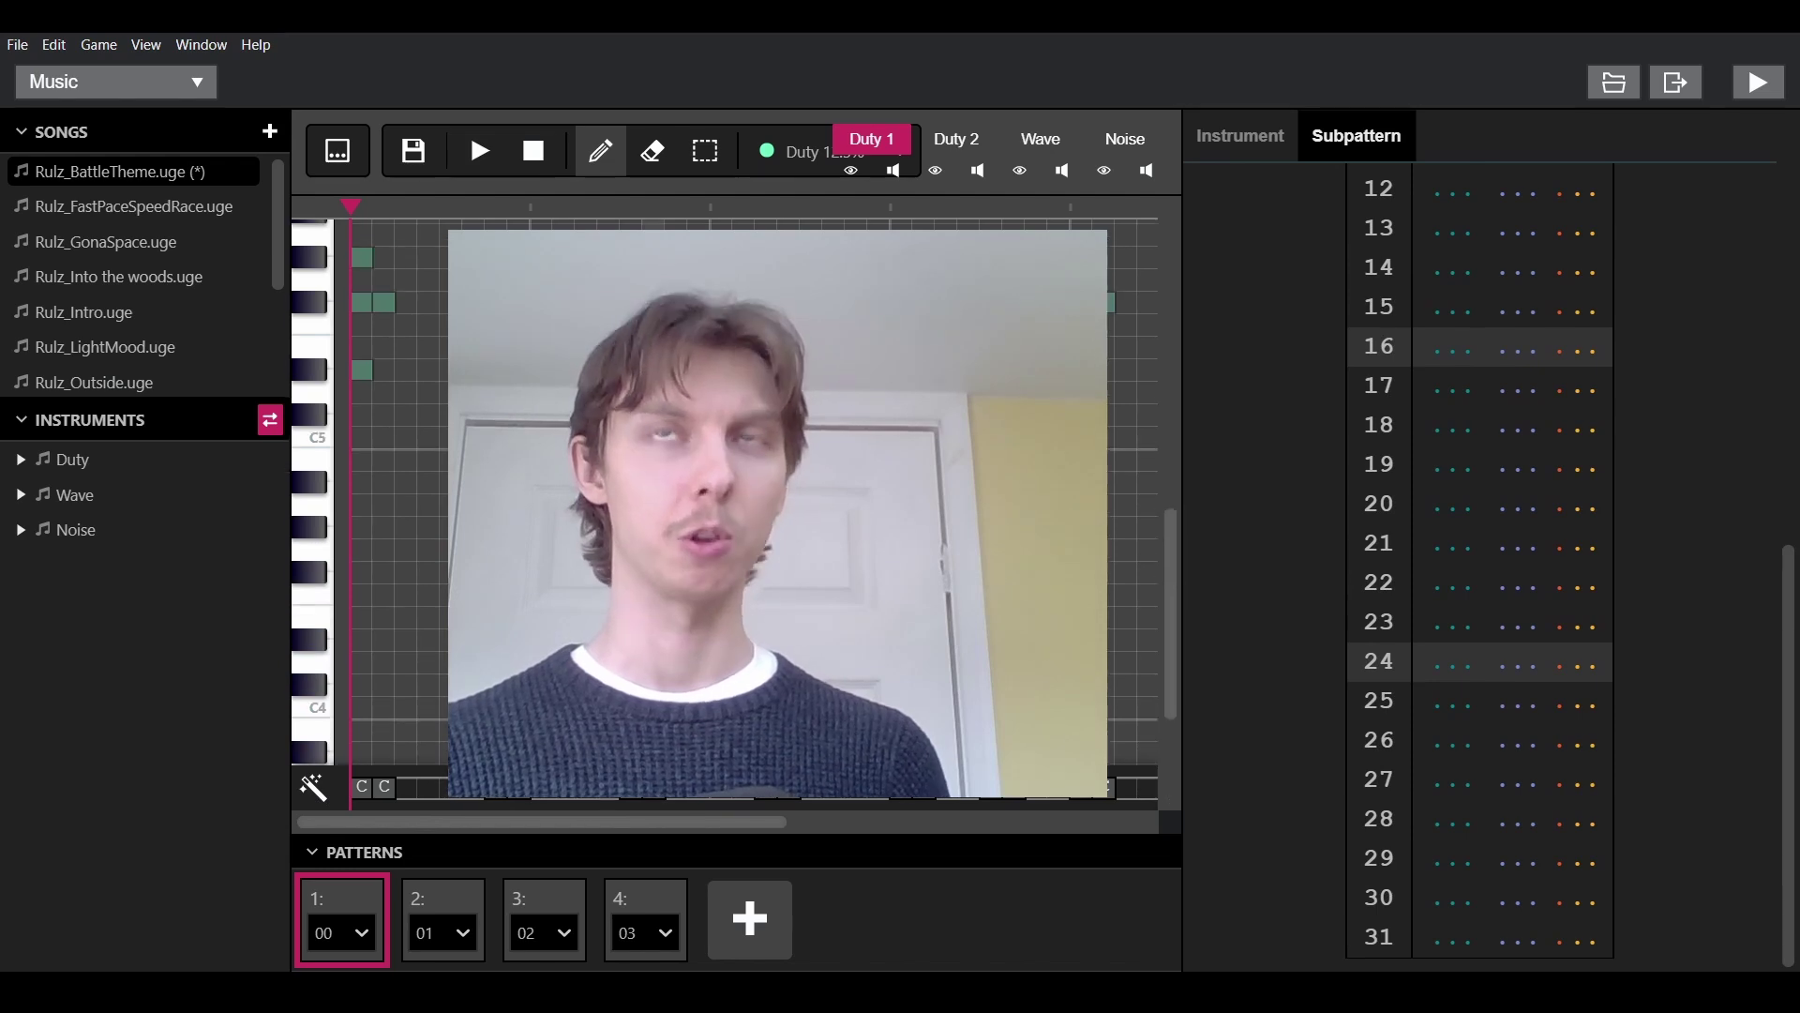
scroll(1442, 442, "up", 10)
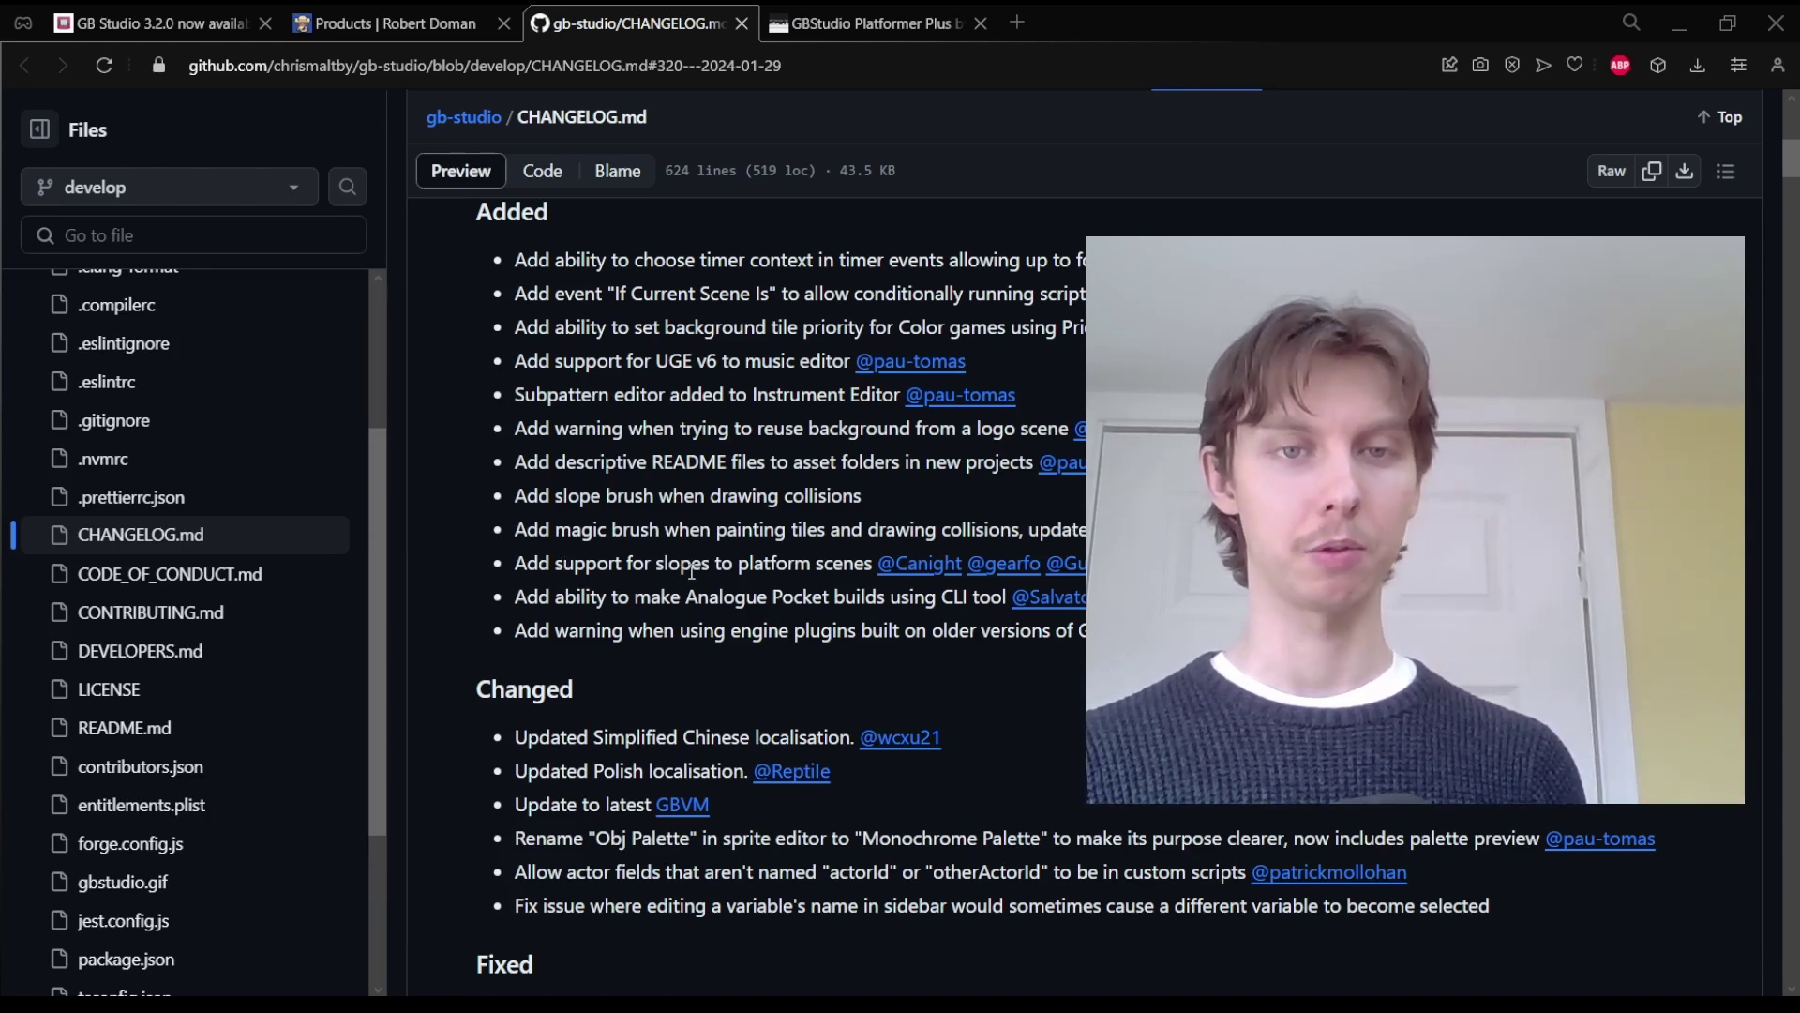
Step: Scroll past the Added list and highlight the phrase 'CLI tool'
scroll(771, 560, "down", 1)
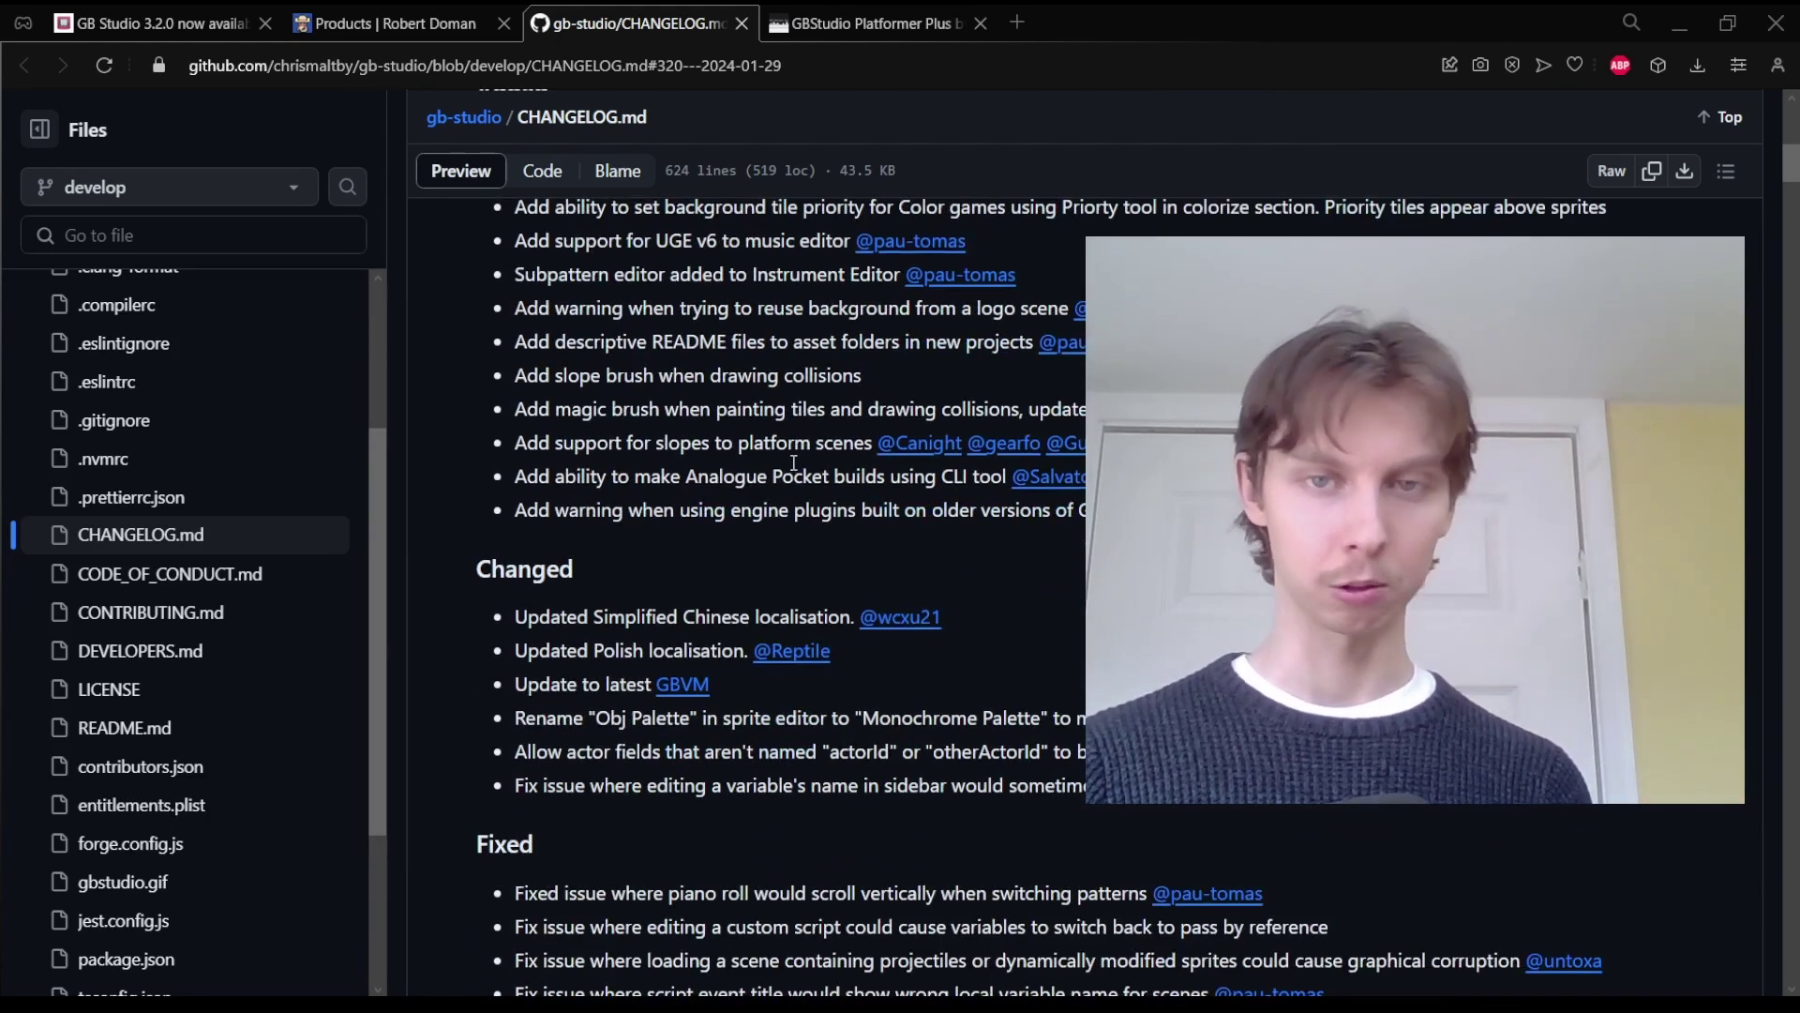
scroll(741, 462, "down", 1)
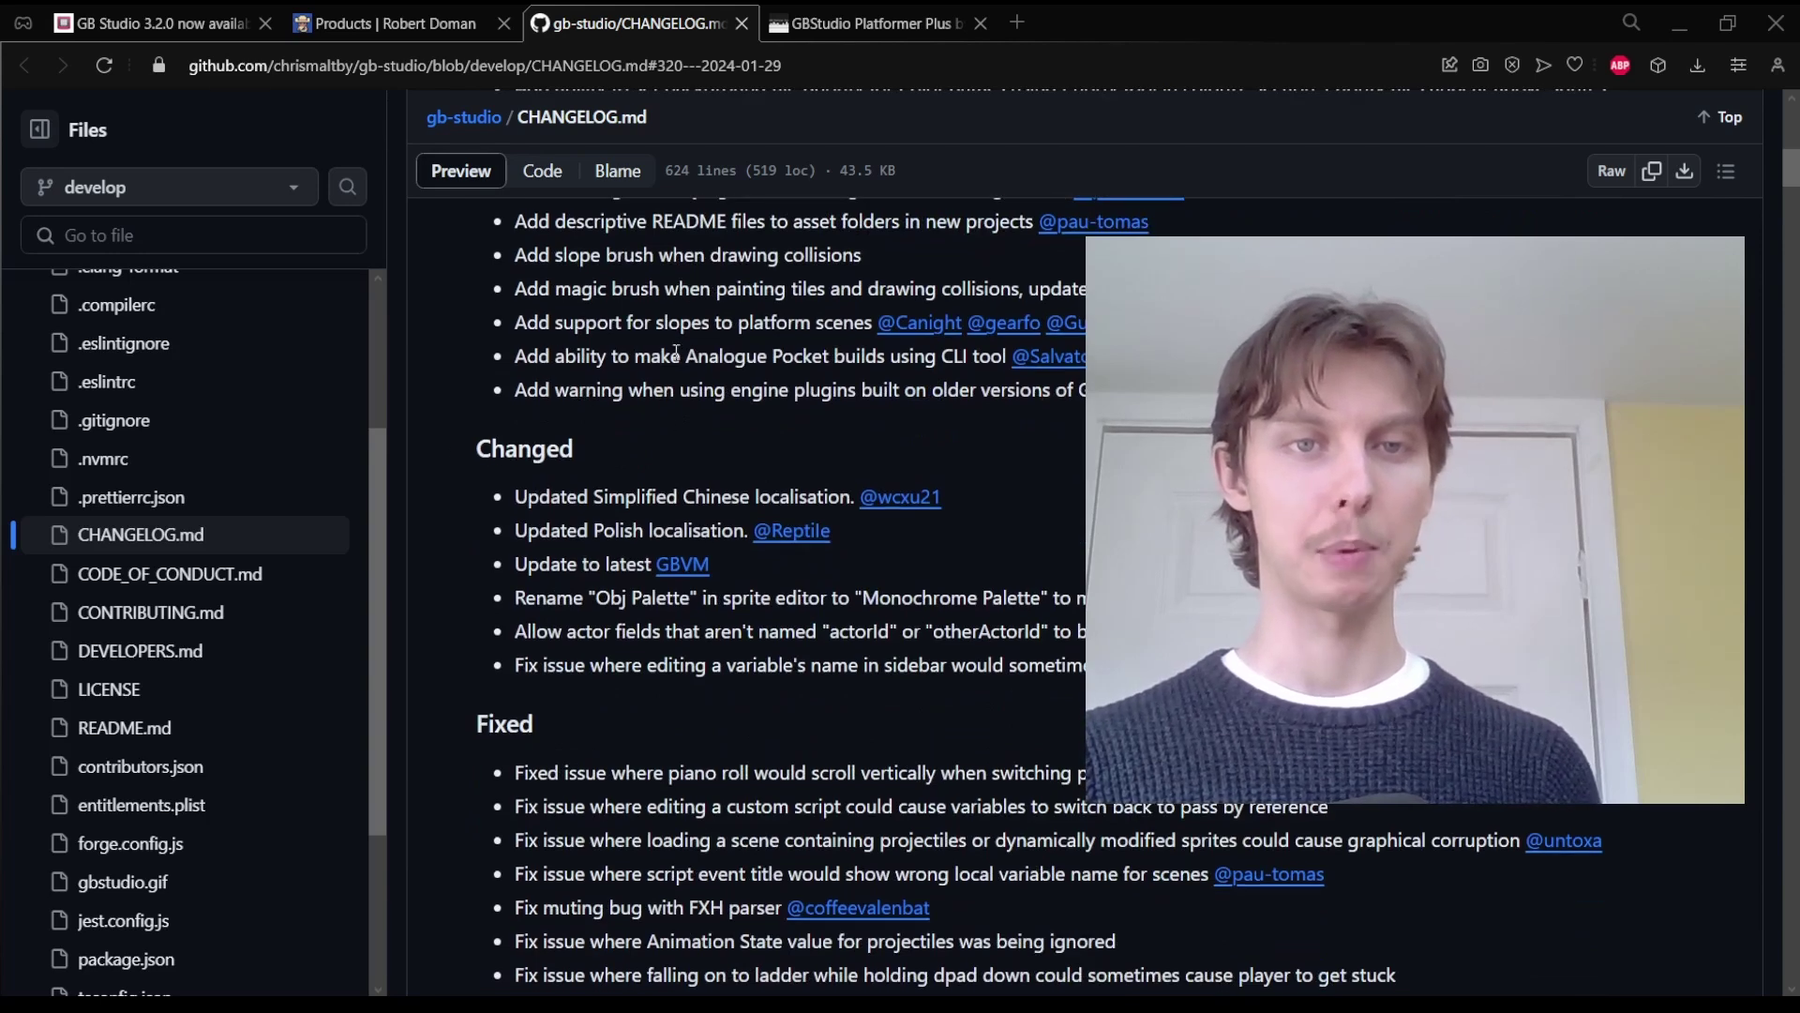
scroll(676, 353, "up", 1)
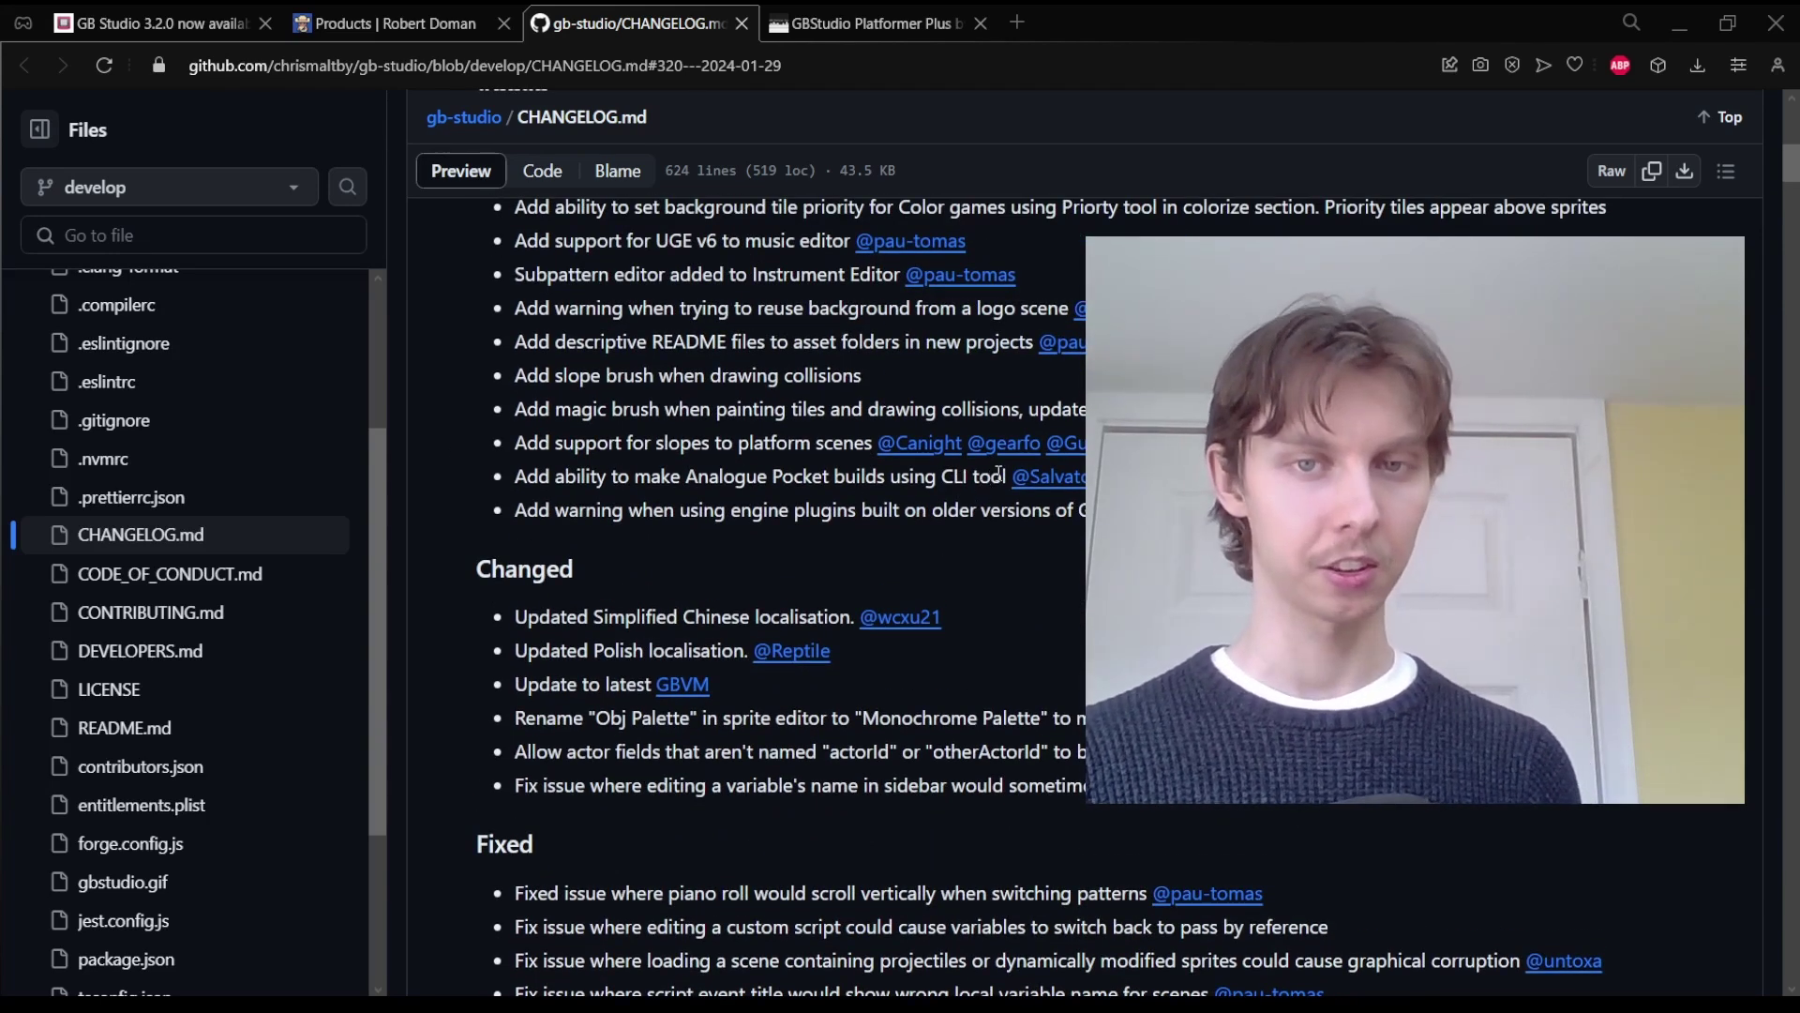
left_click_drag(1009, 476, 924, 477)
left_click(556, 516)
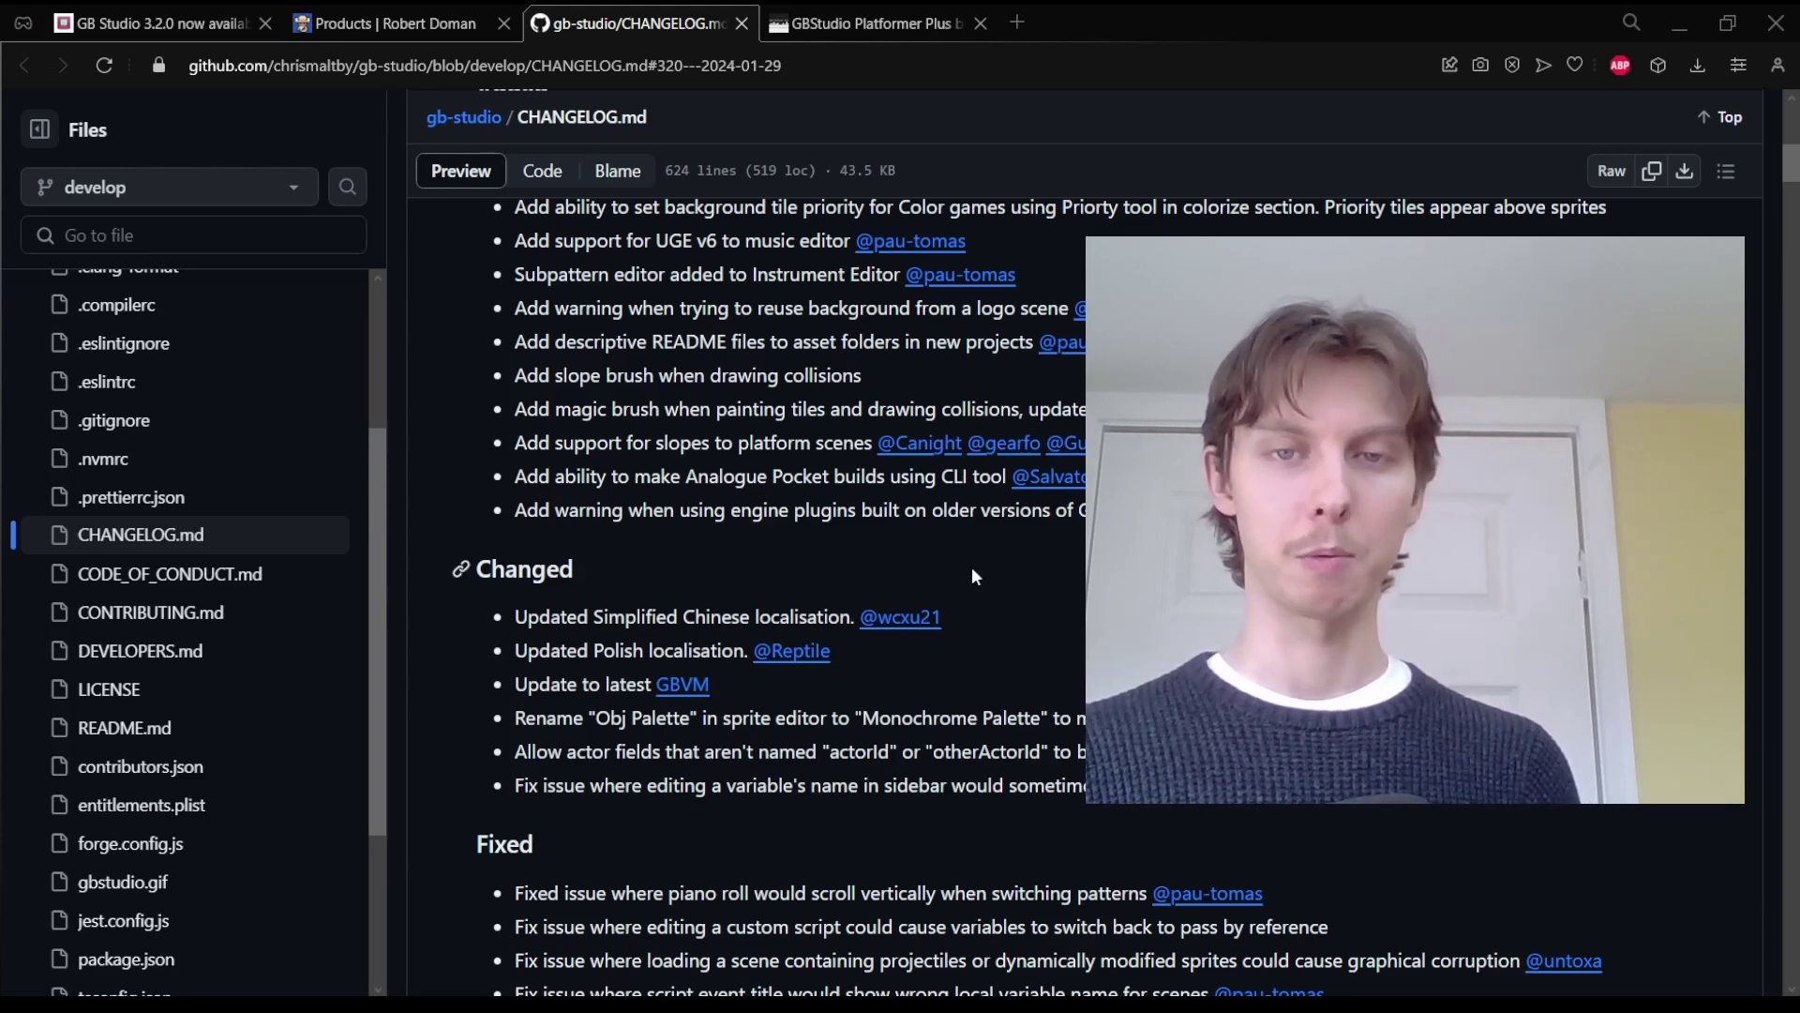
Step: Read the Changed and Fixed items, such as localisation updates and the ladder and bounds-check fixes
scroll(971, 567, "down", 2)
scroll(638, 471, "up", 1)
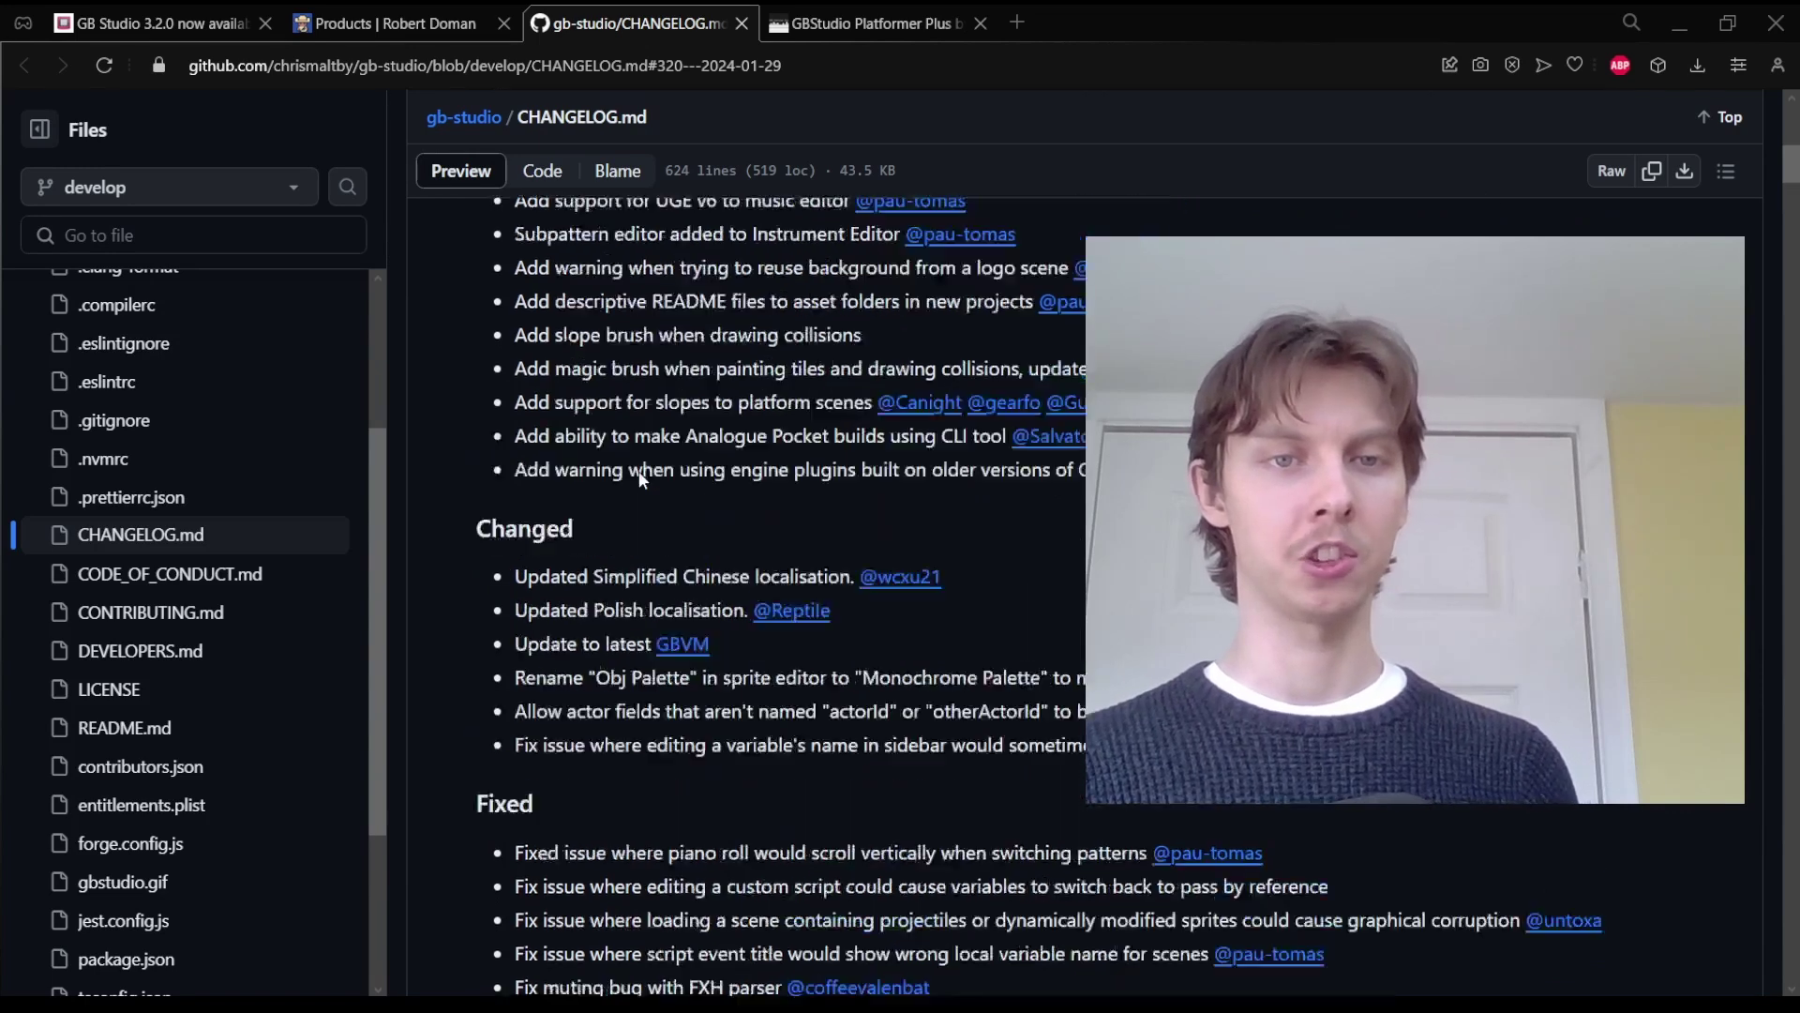
scroll(639, 471, "up", 1)
scroll(575, 587, "down", 3)
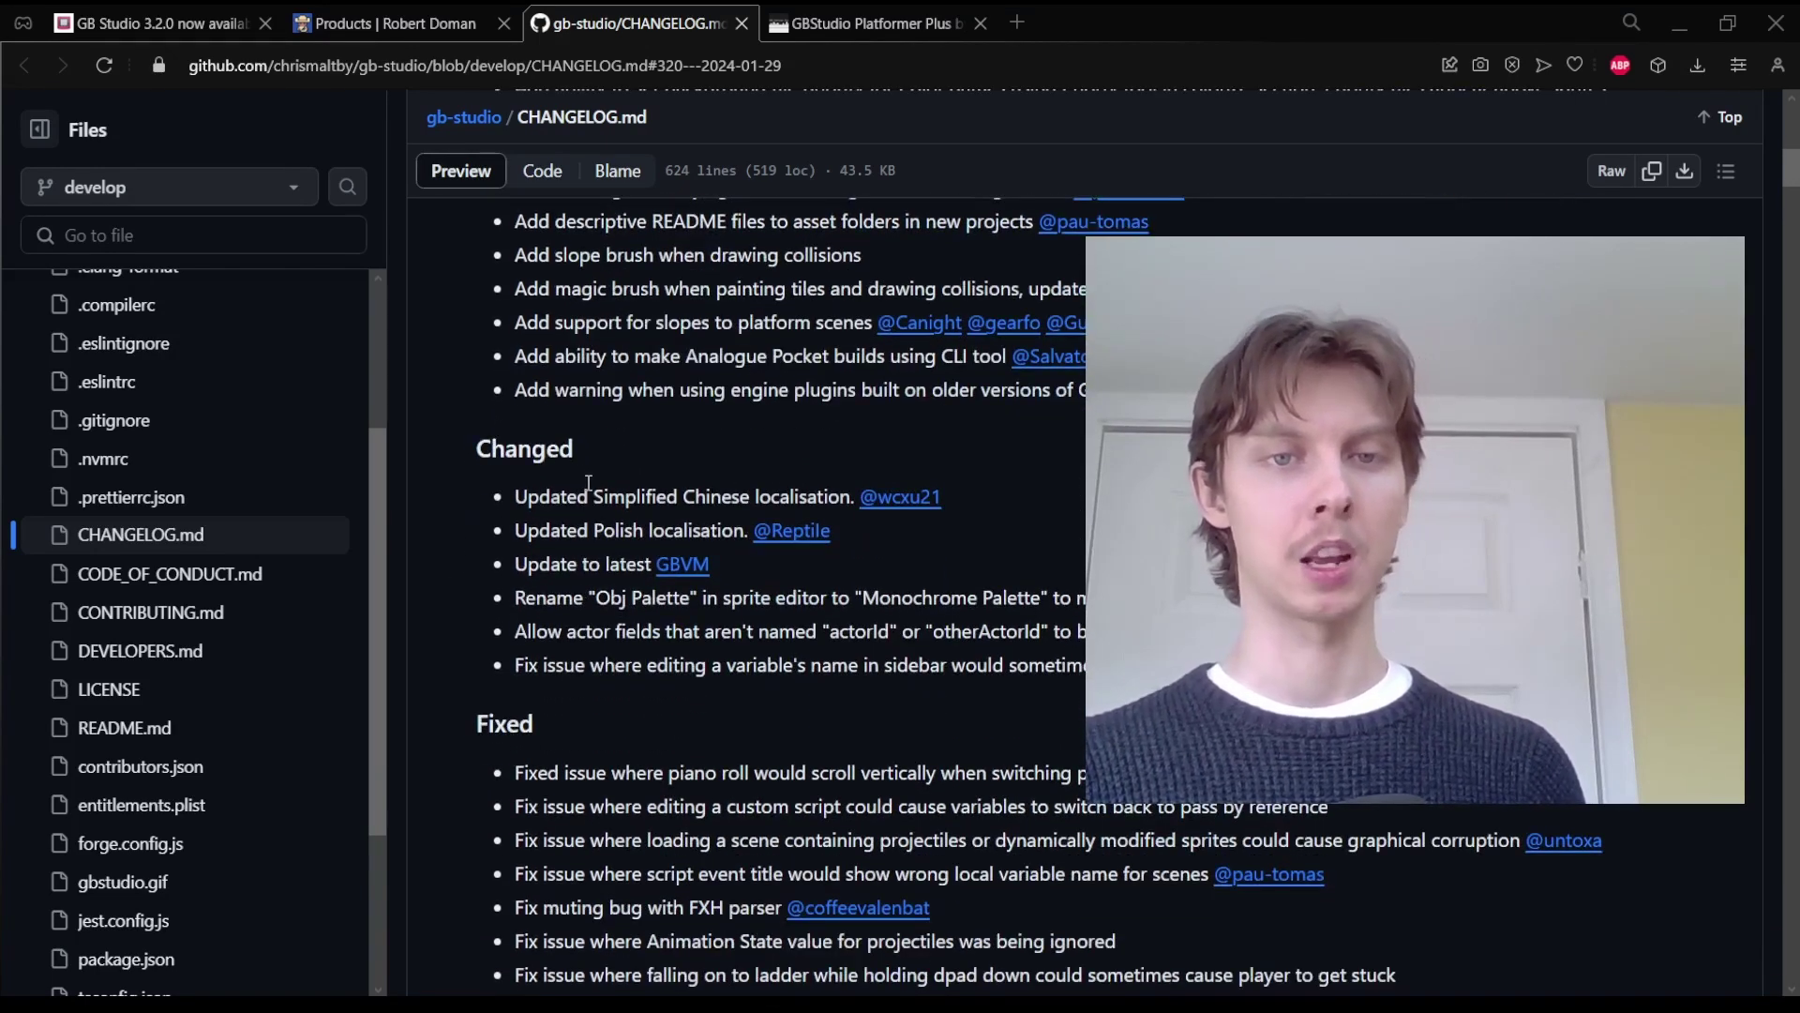
scroll(445, 527, "down", 3)
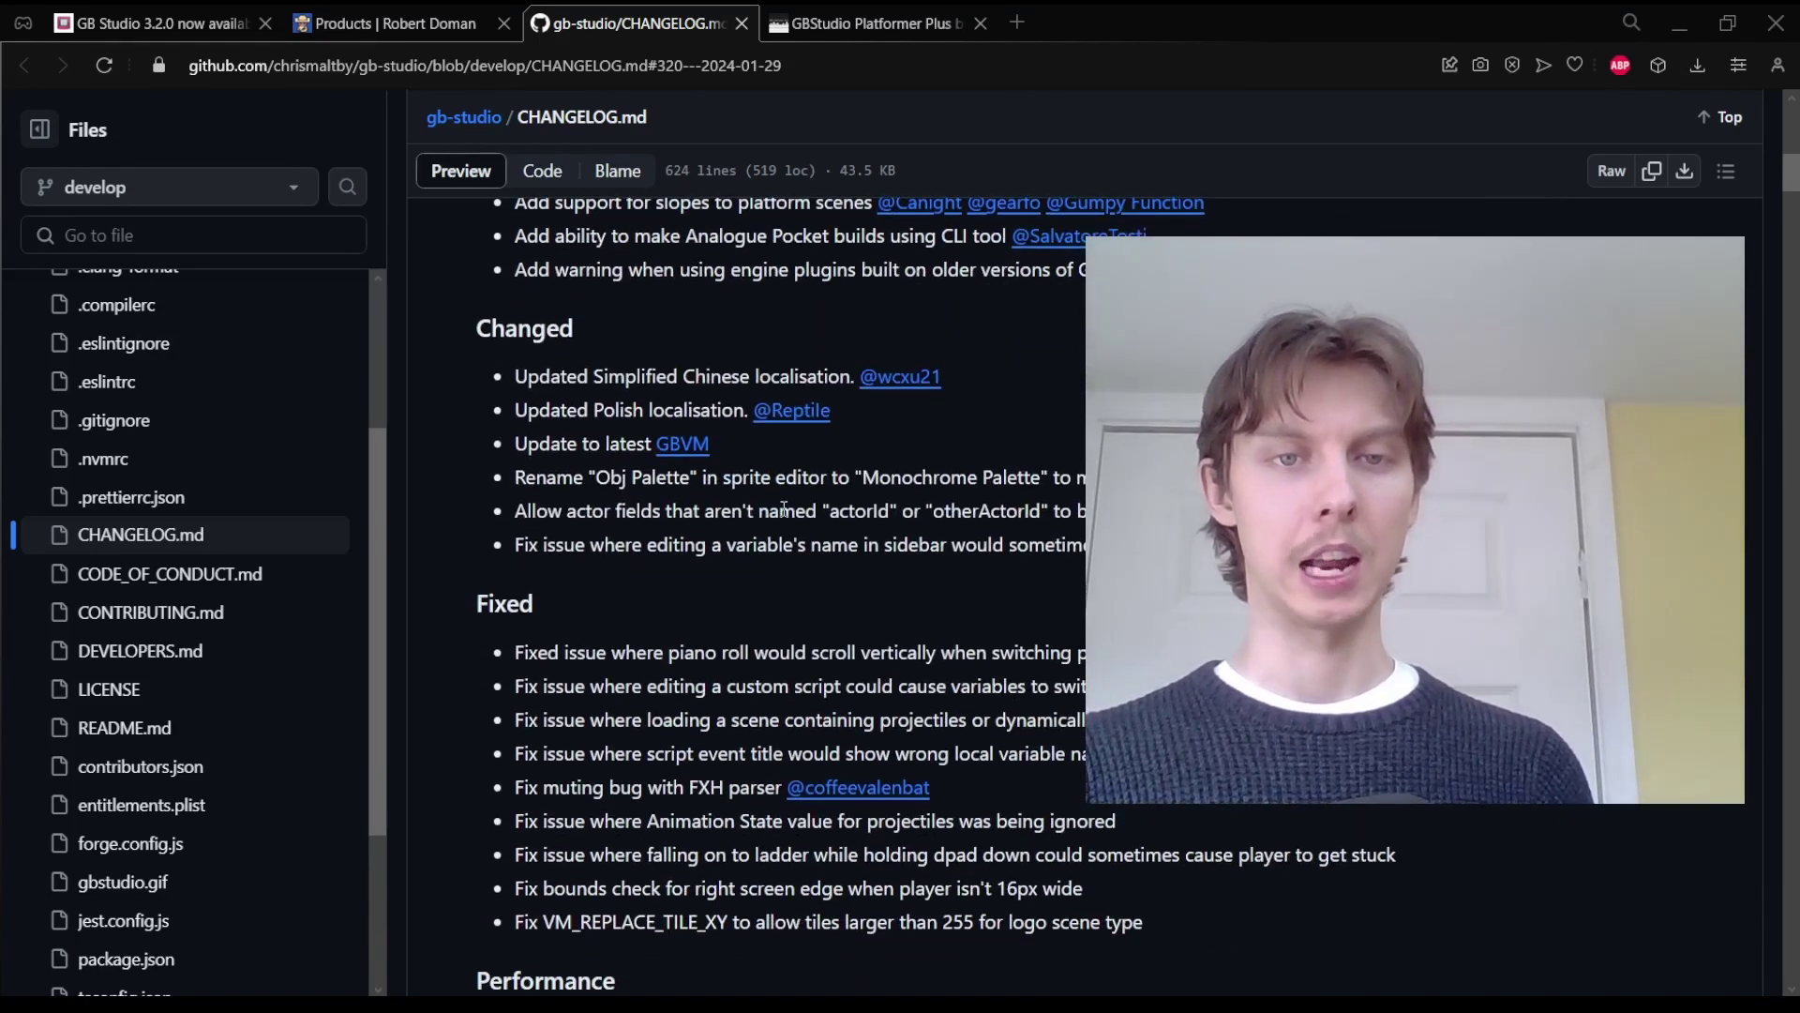
scroll(784, 509, "down", 6)
scroll(784, 509, "up", 9)
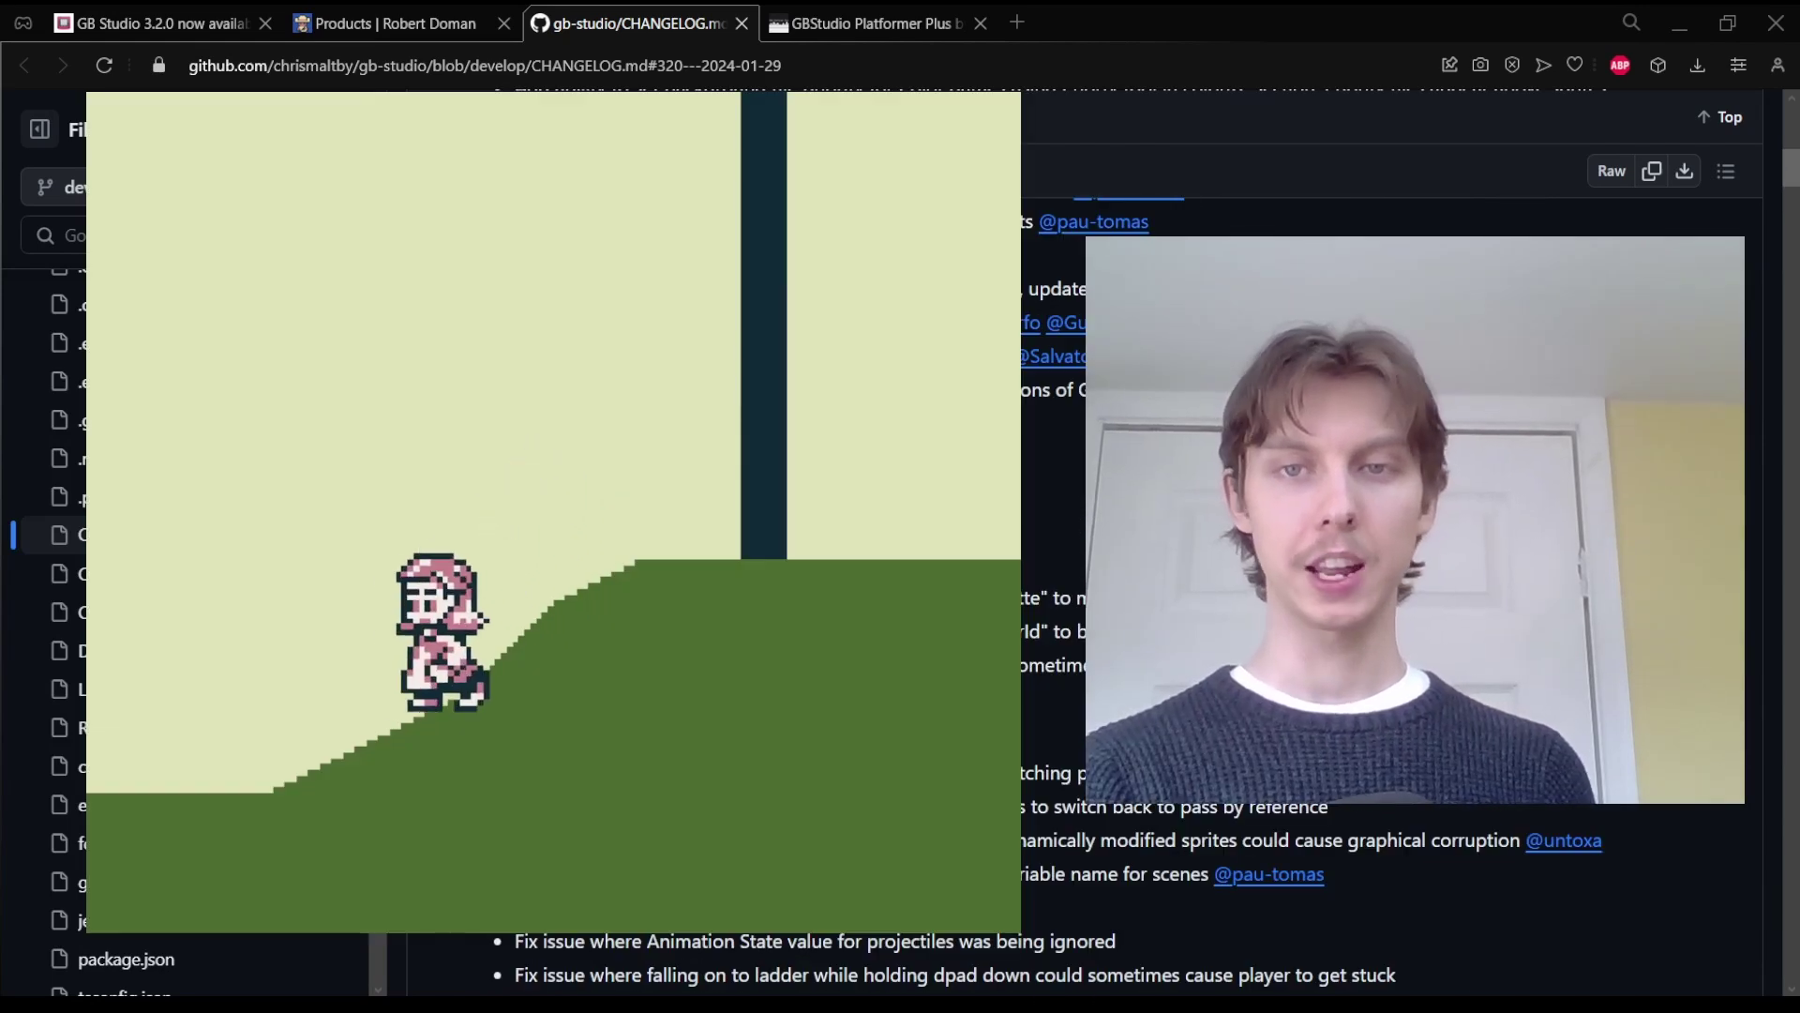